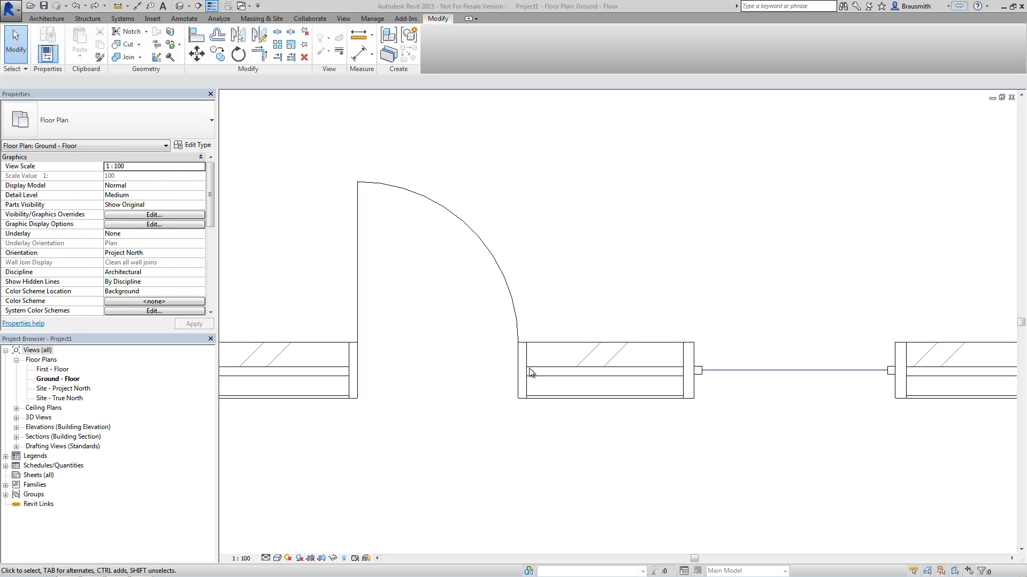
Step: Set Wrapping at Inserts to Exterior in the type properties of the Brick_Veneer_Timber_(110/40/90/10) wall
click(548, 371)
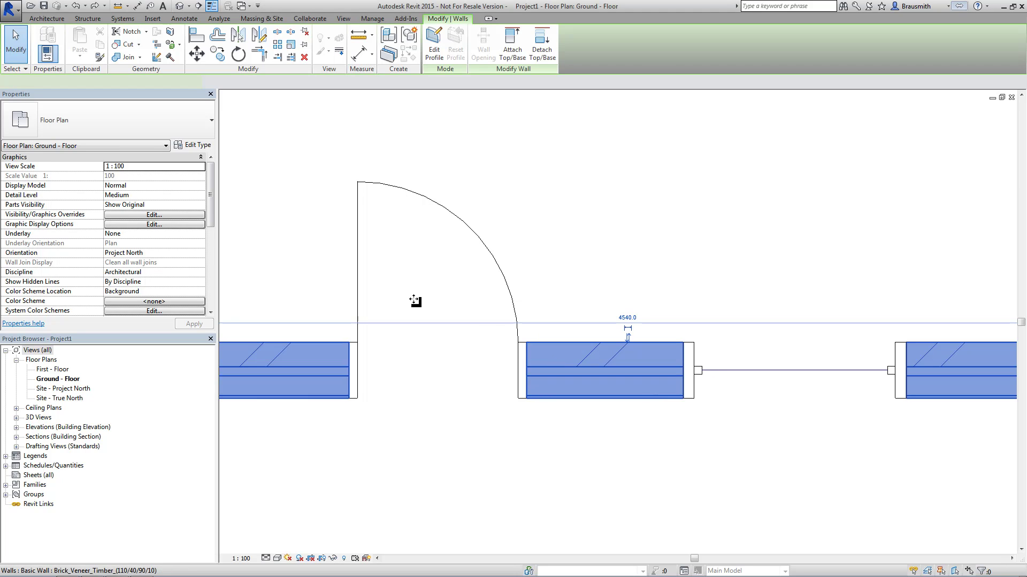
click(188, 147)
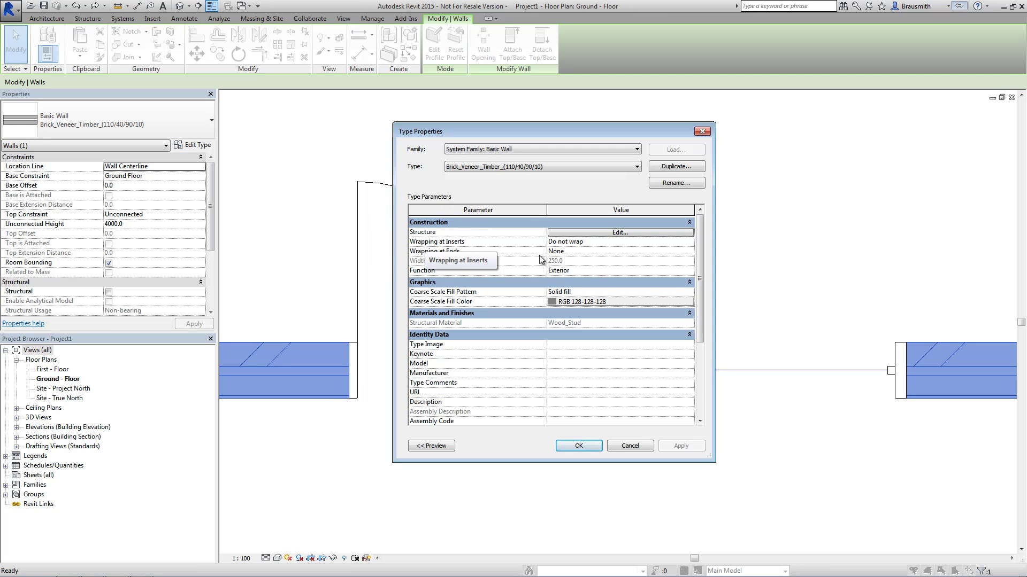
click(690, 243)
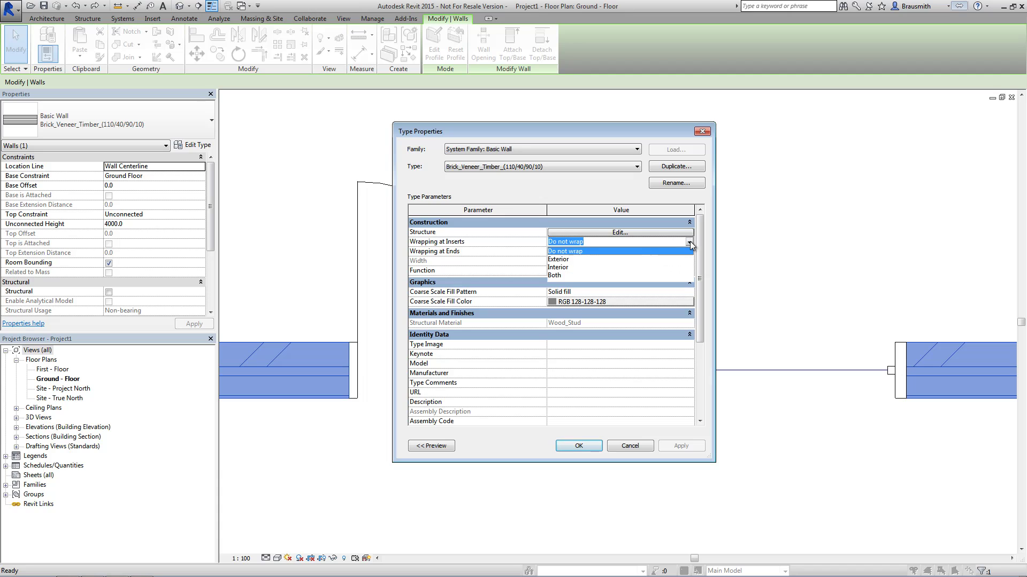
click(558, 260)
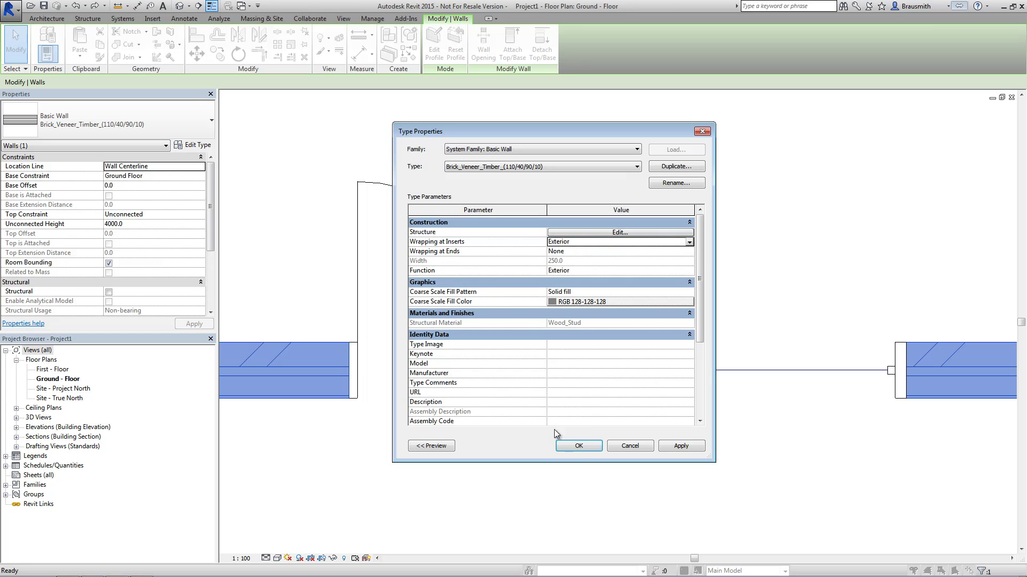
click(575, 447)
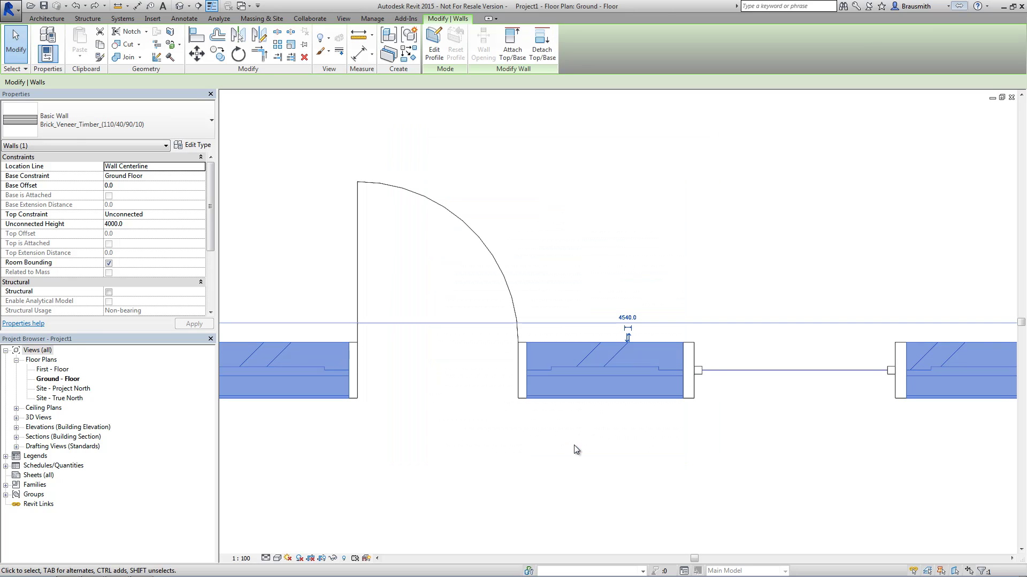
click(574, 446)
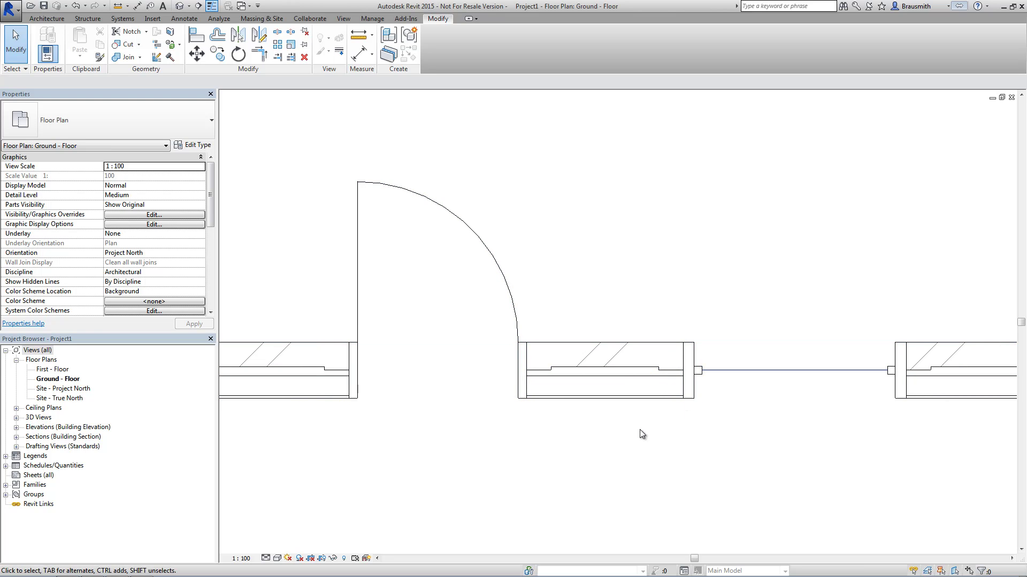
Step: Measure from the wall's centreline to its inner layer lines beside the door opening
key(Return)
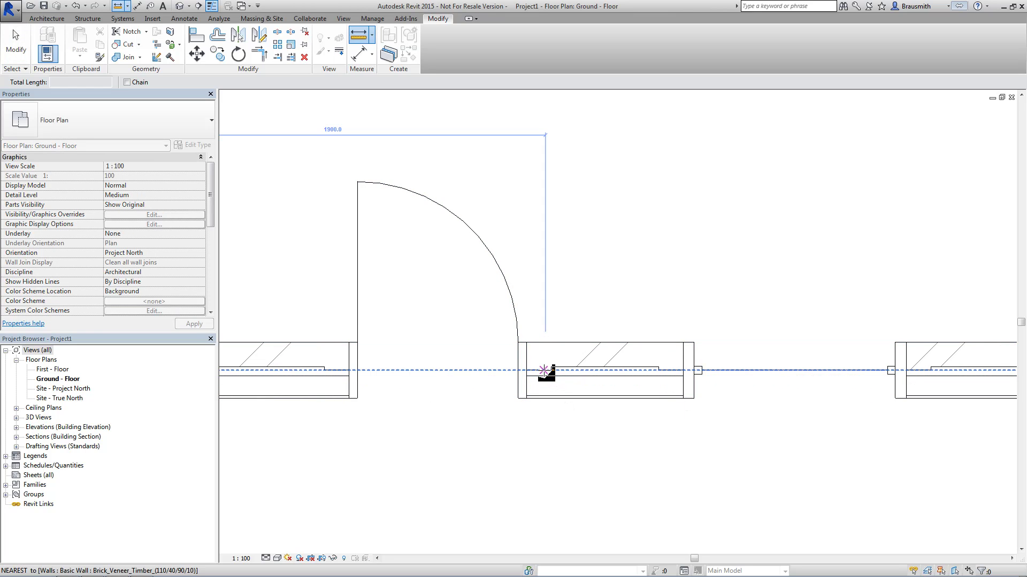
click(543, 370)
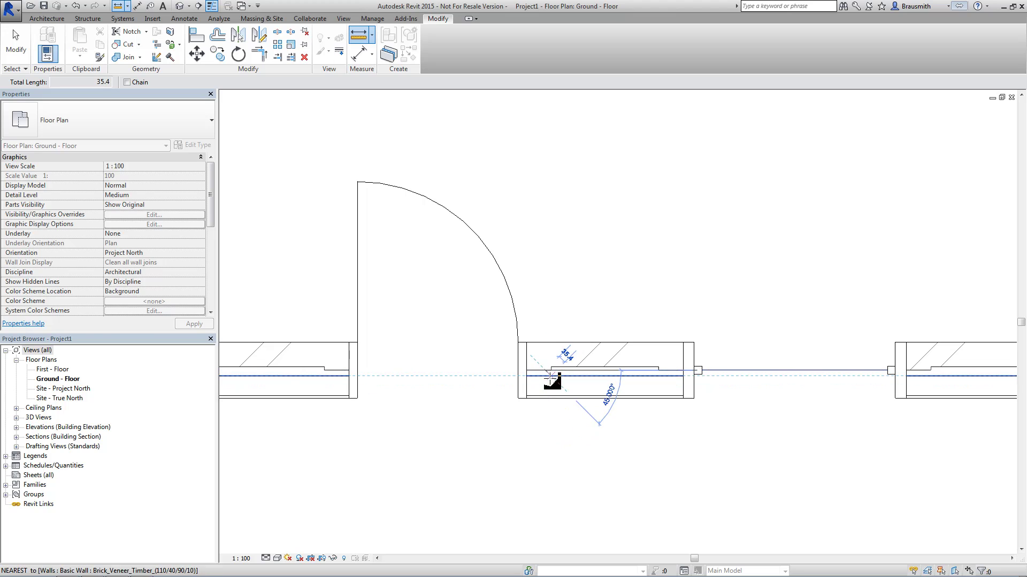
scroll(549, 379, up, 2)
scroll(551, 379, up, 1)
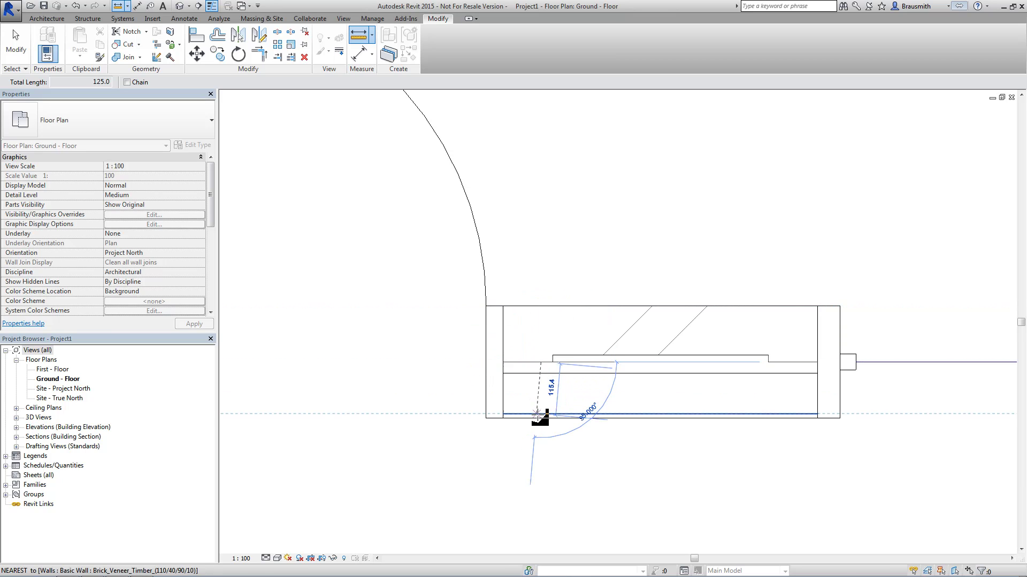
key(Escape)
key(Escape)
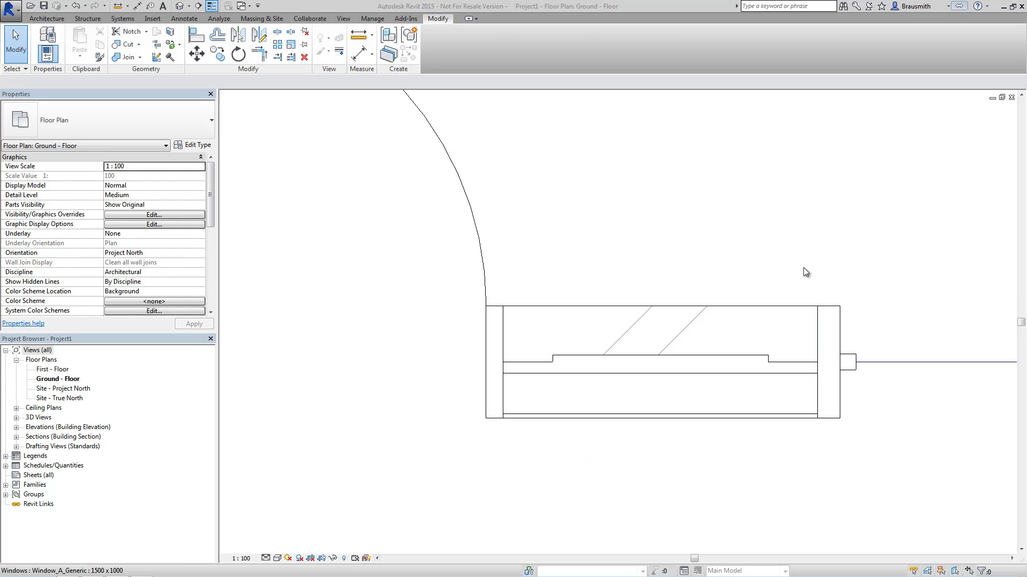
Step: Set Wrapping at Inserts back to Do not wrap in the brick veneer wall's type properties
click(526, 345)
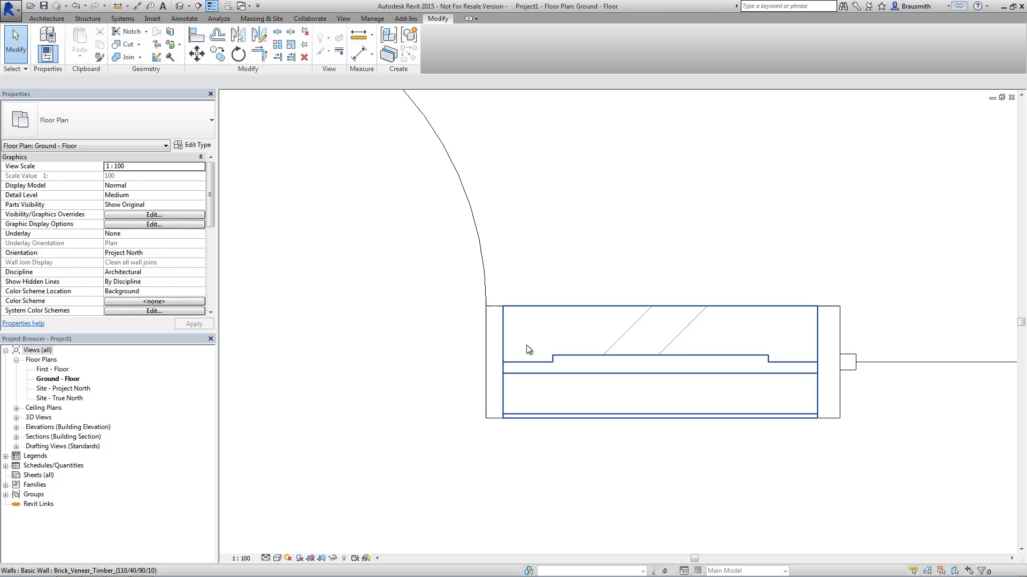
scroll(526, 345, down, 2)
scroll(527, 354, up, 1)
scroll(534, 358, down, 2)
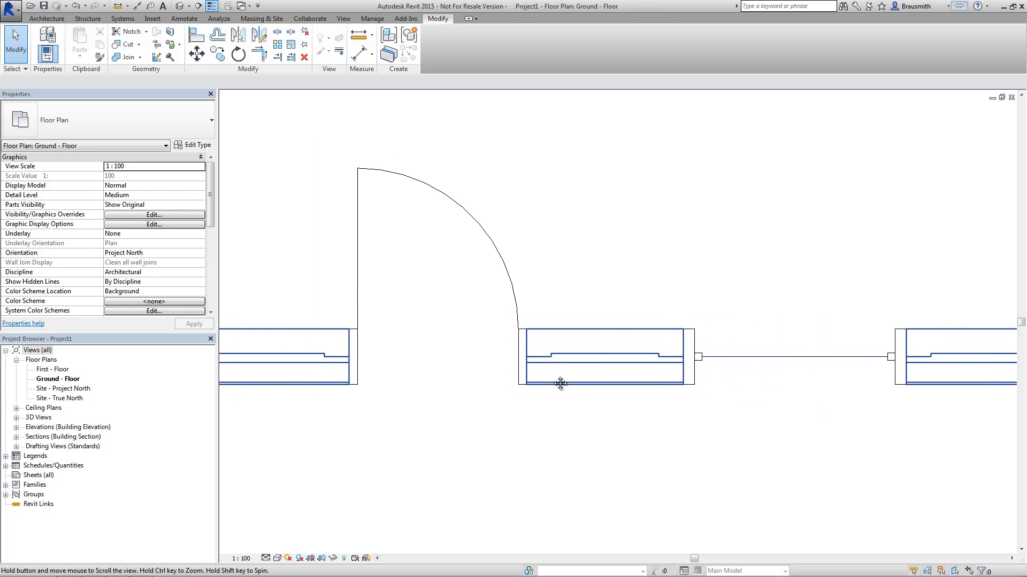
click(548, 363)
click(197, 145)
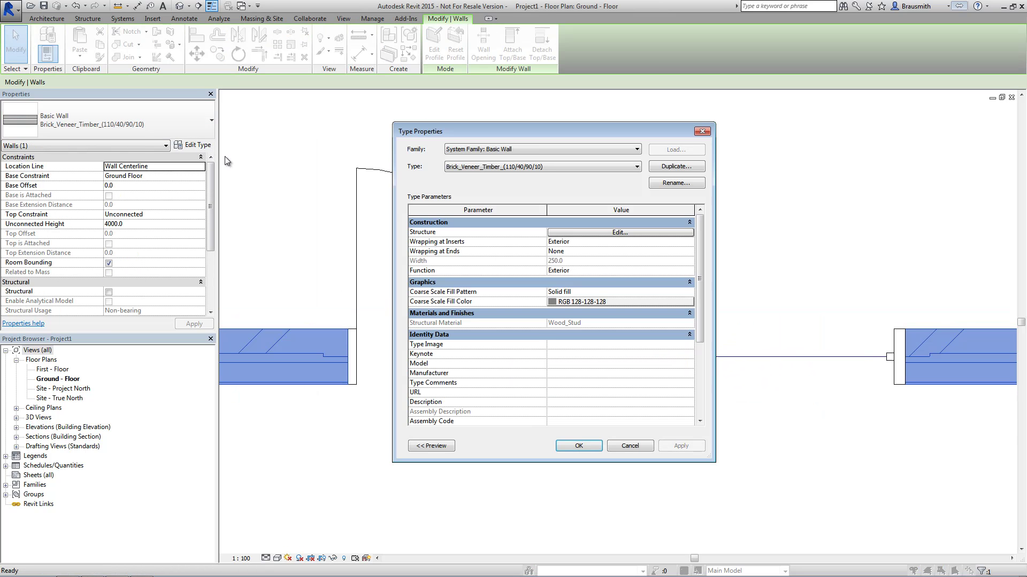
click(692, 242)
click(562, 251)
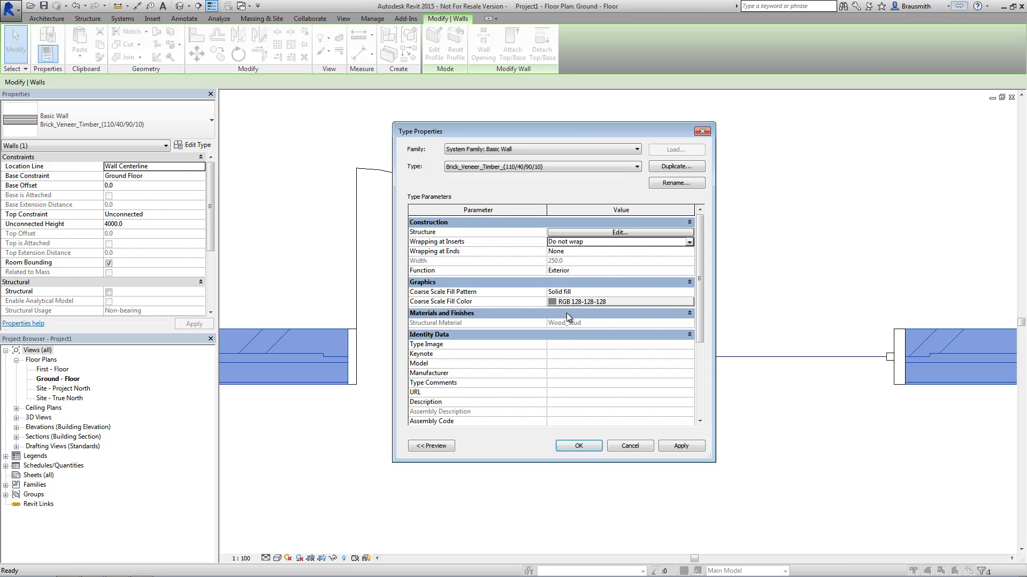
click(581, 446)
click(572, 457)
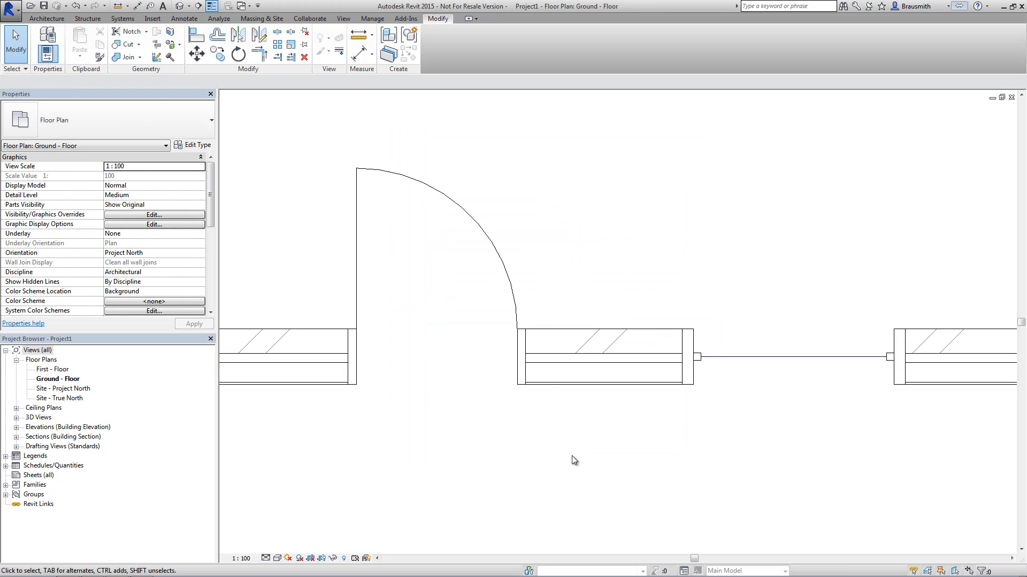
Step: Set Wall Closure to Exterior in the type properties of the 720 x 2040 Door_Single_Generic door
click(518, 383)
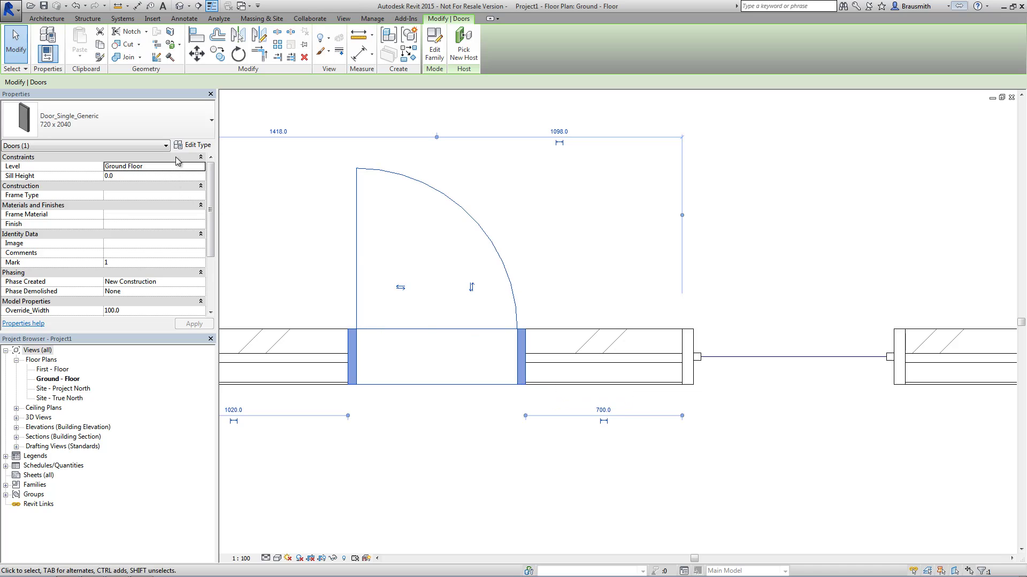
click(190, 147)
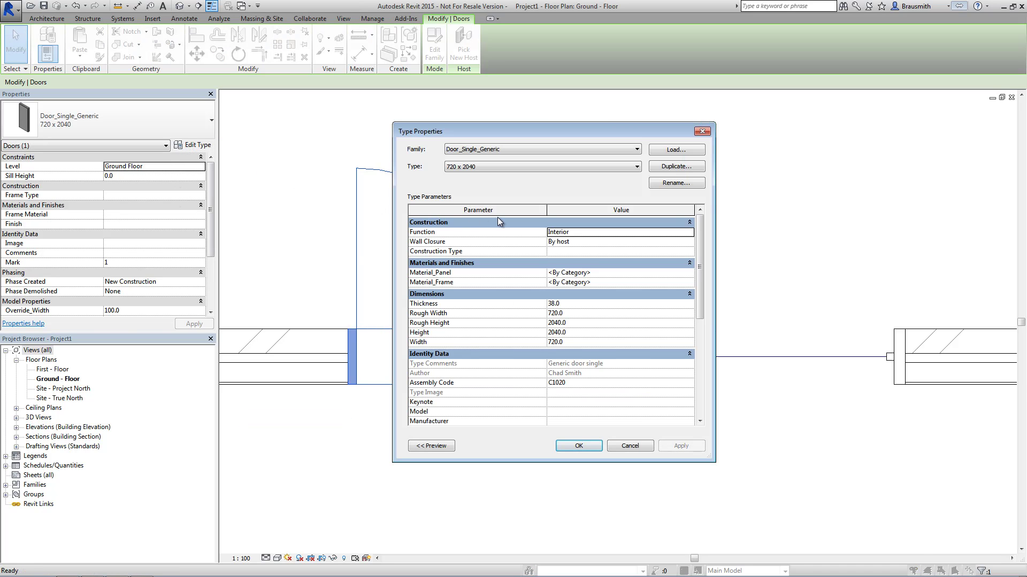
click(641, 243)
click(615, 243)
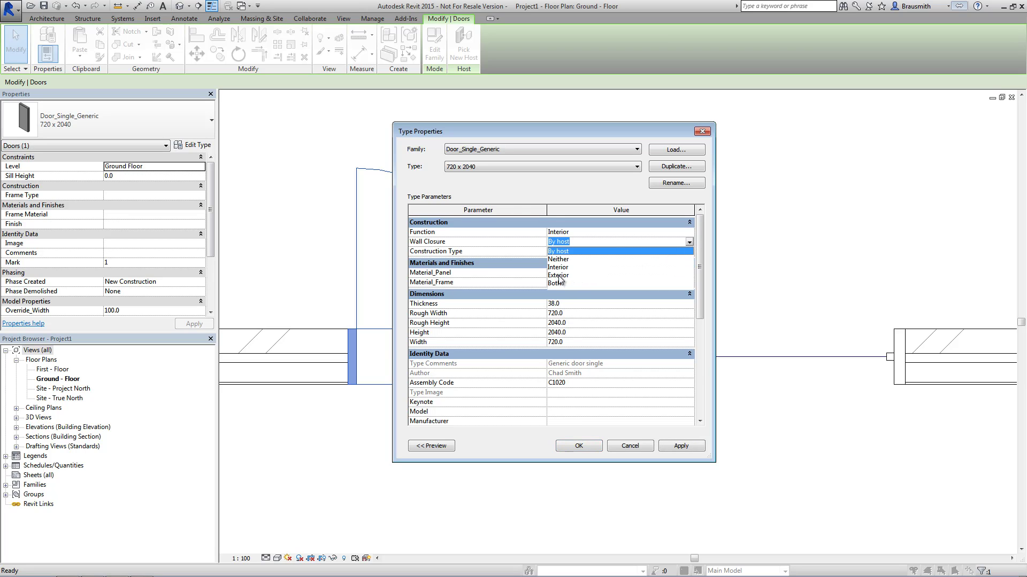
click(559, 275)
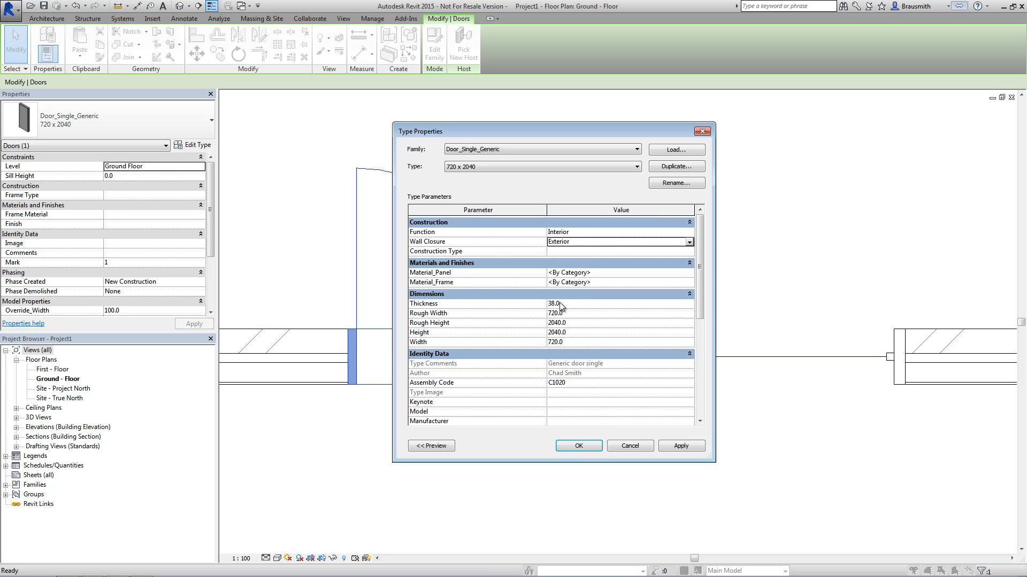
click(578, 447)
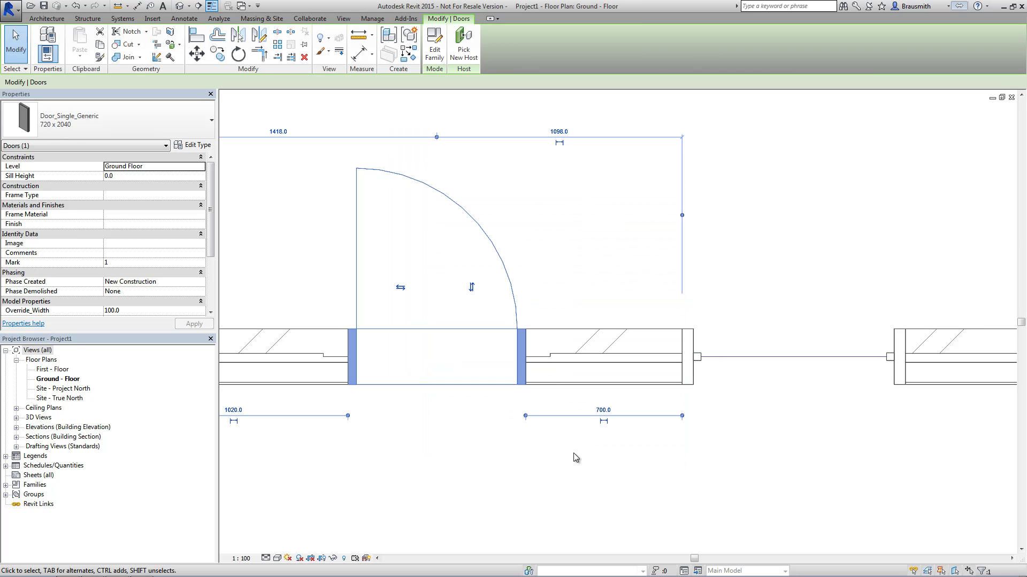
click(570, 489)
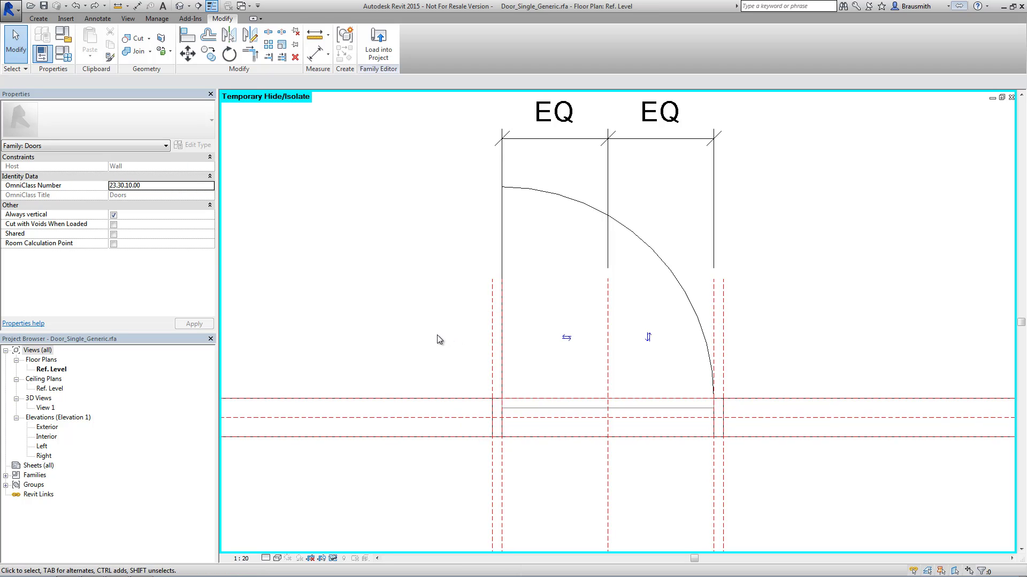
Step: Check the wall-centre reference plane's properties and draw a horizontal reference plane between it and the wall face opposite the door swing
click(468, 419)
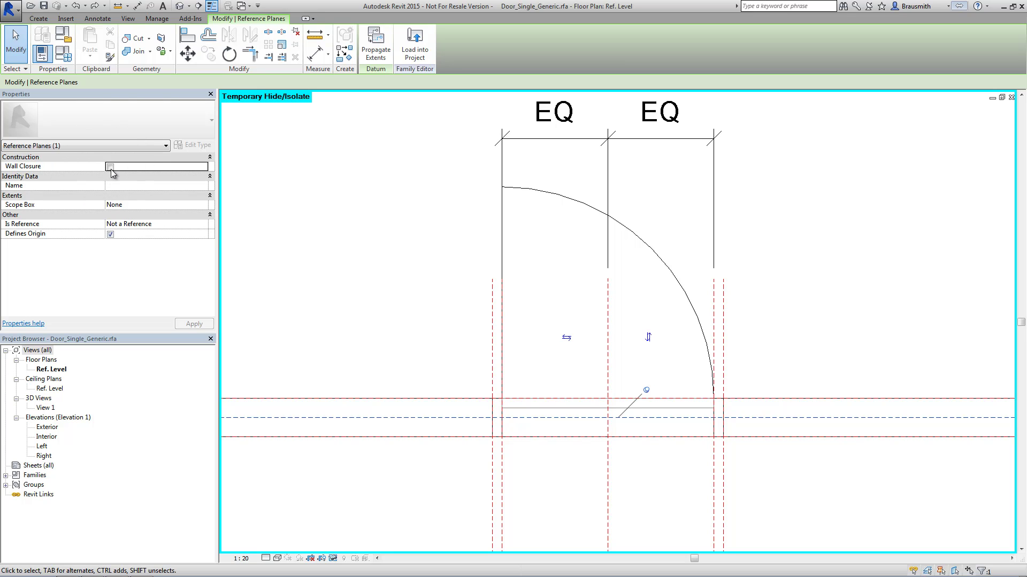
click(412, 314)
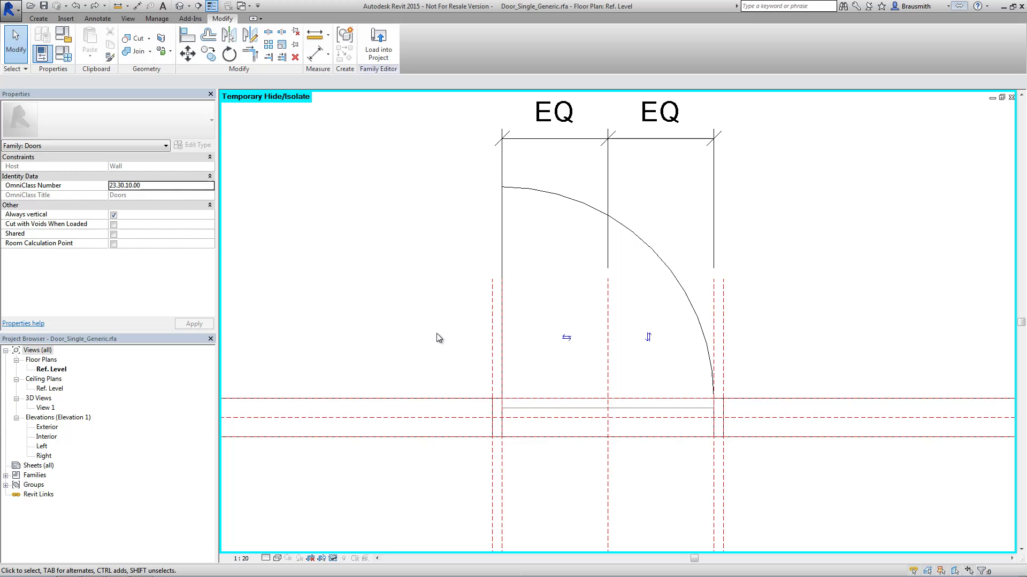
key(r)
key(p)
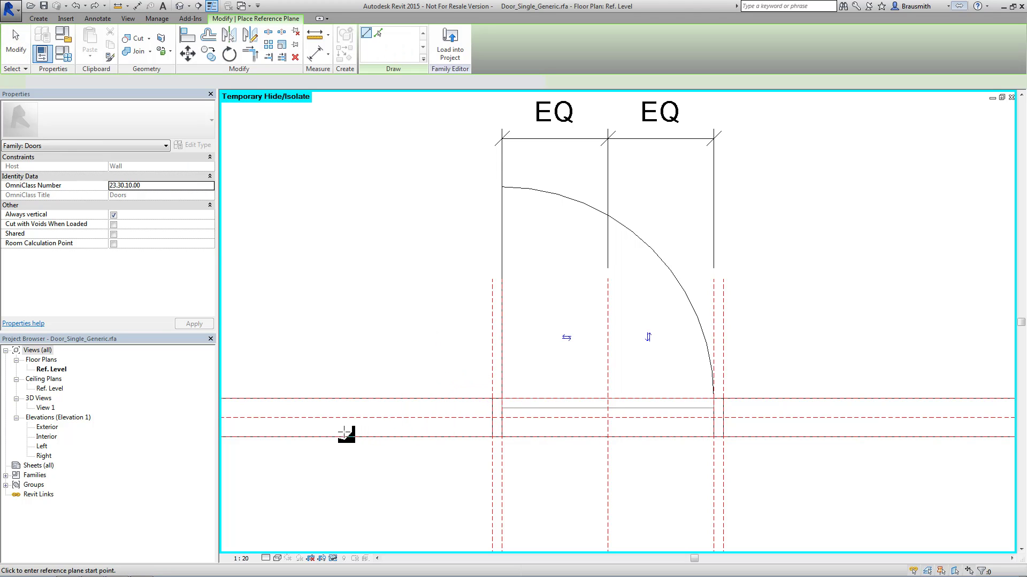
click(899, 432)
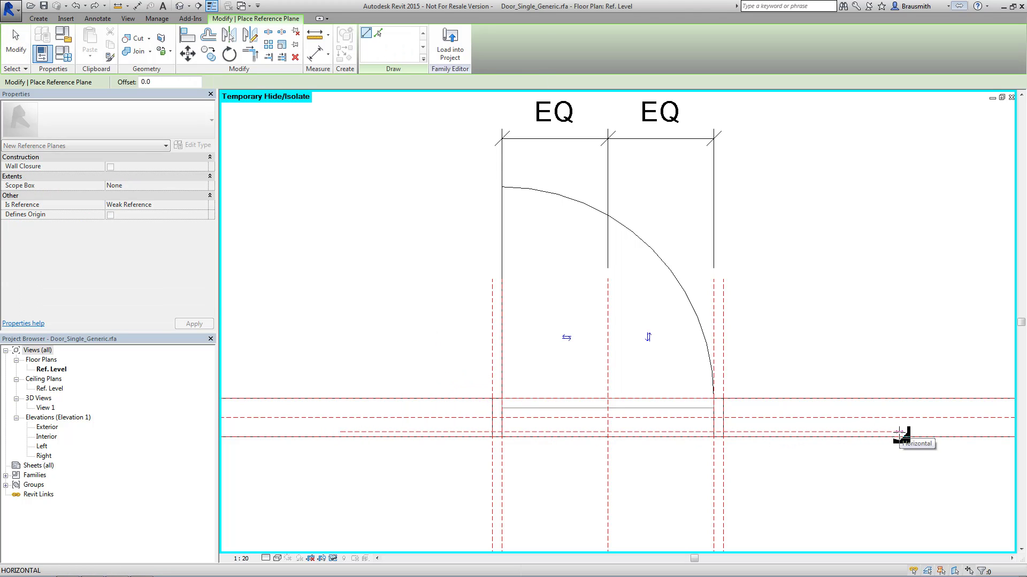
key(Escape)
key(Escape)
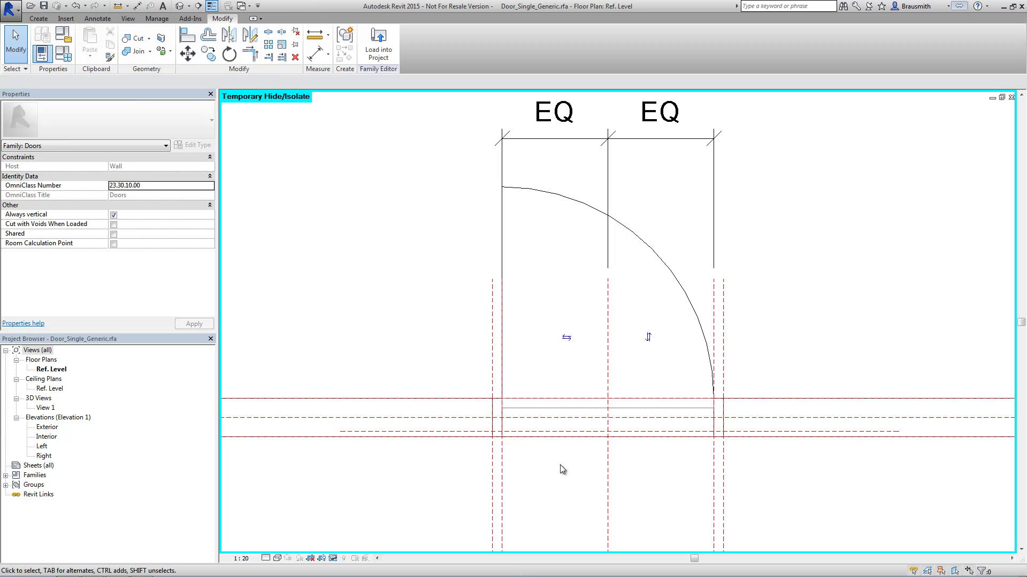
Step: Enable Wall Closure on the newly drawn horizontal reference plane
click(431, 433)
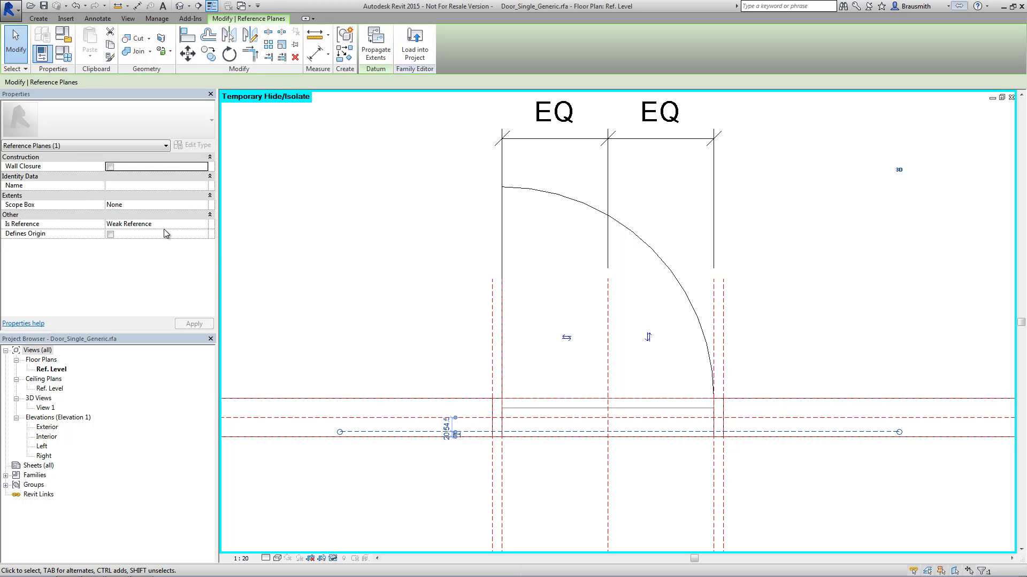
click(110, 167)
click(110, 168)
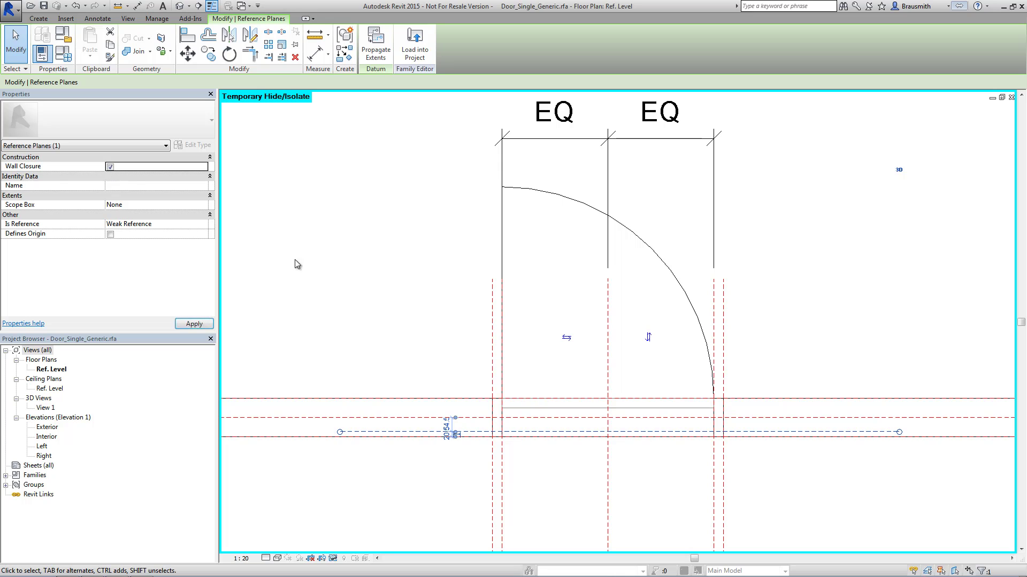
click(361, 306)
Step: Add an aligned dimension between the new reference plane and the wall face on the door-swing side
key(d)
key(i)
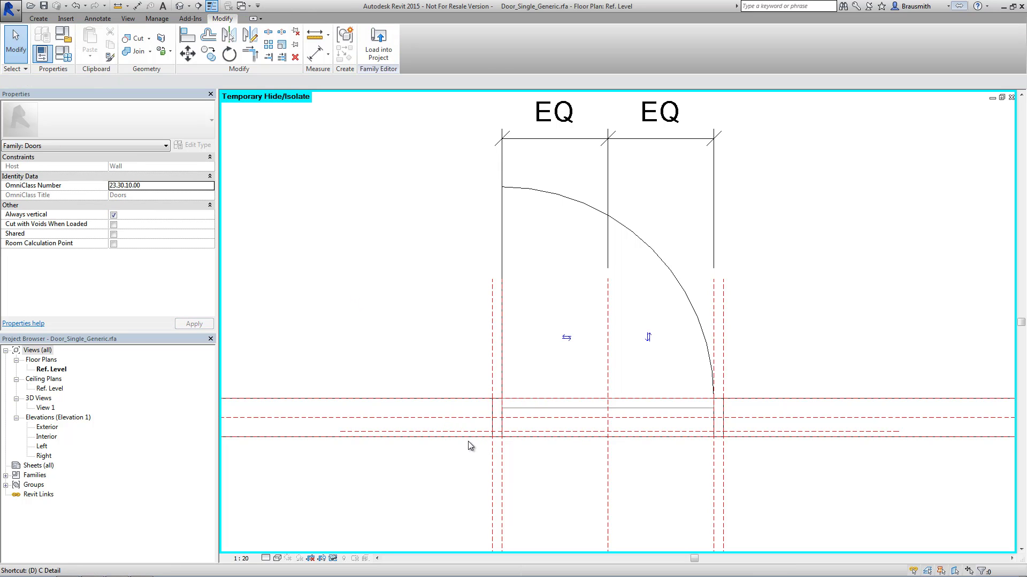
click(454, 432)
click(453, 399)
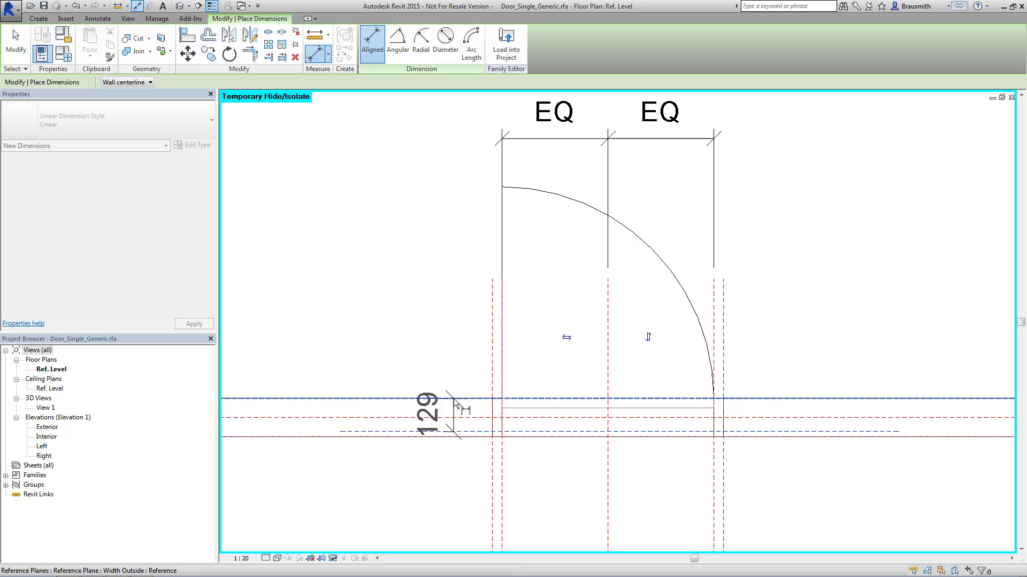
click(362, 360)
key(Escape)
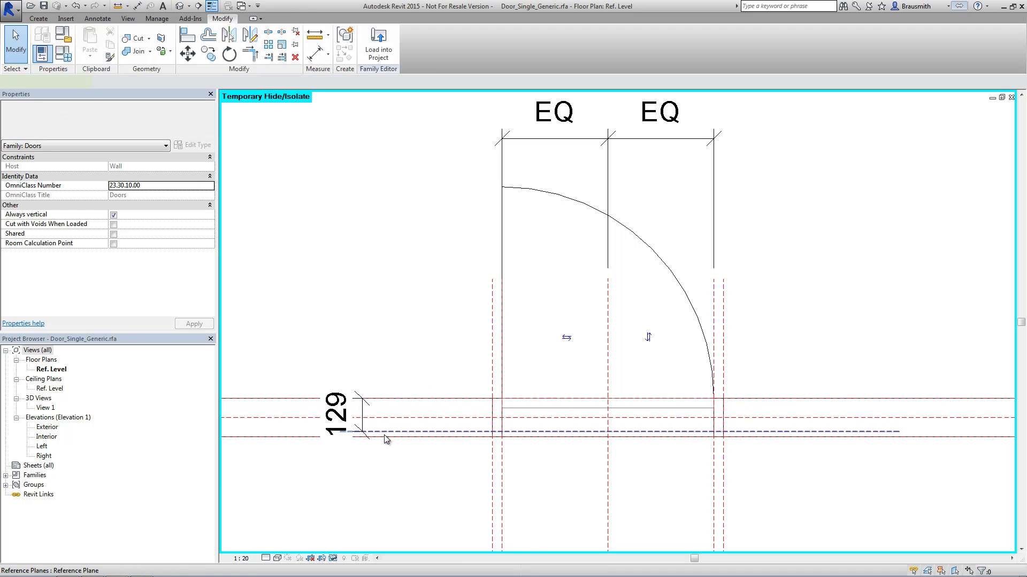
Step: Set the dimension between the new reference plane and the wall face to 140 mm
click(354, 432)
click(352, 417)
text(140)
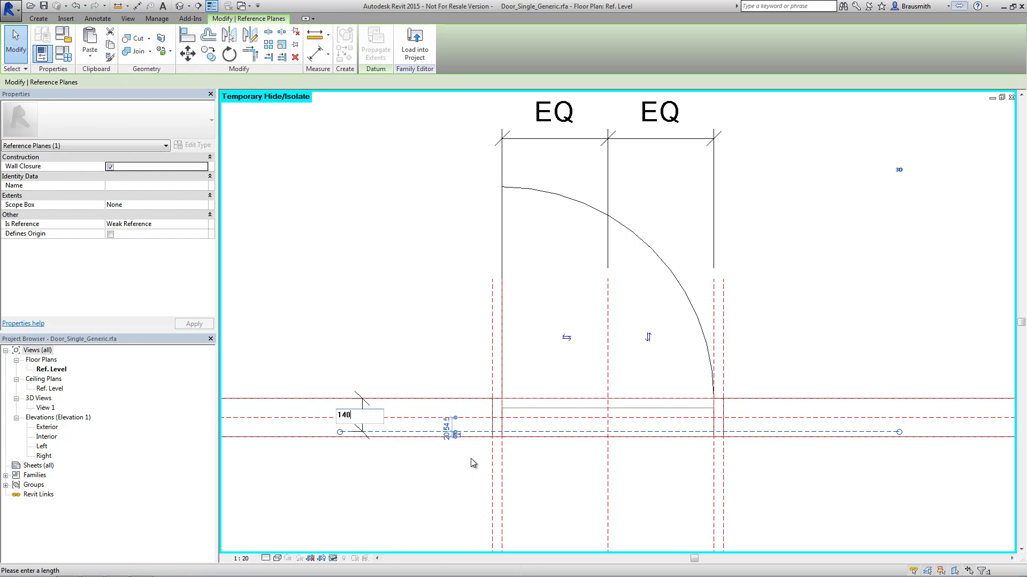
key(Return)
click(425, 474)
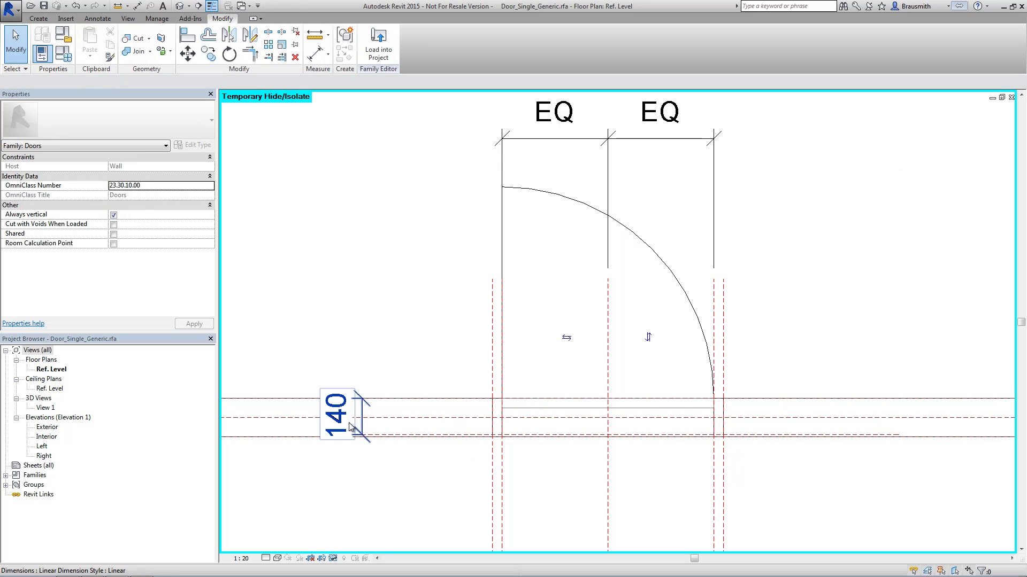
click(345, 422)
click(345, 423)
click(364, 423)
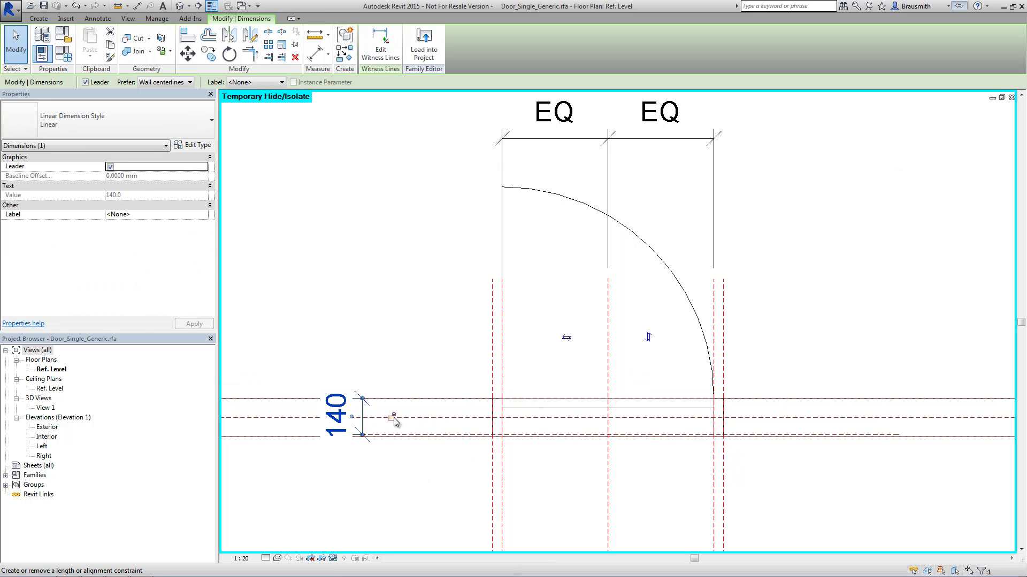
click(427, 467)
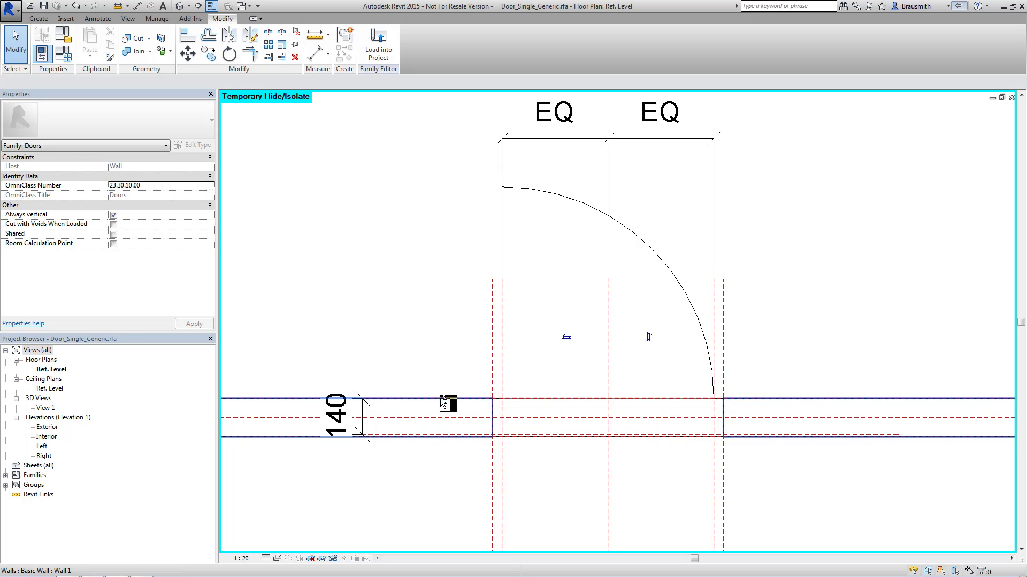
Step: Load the door family into the project, overwriting the existing version
click(378, 48)
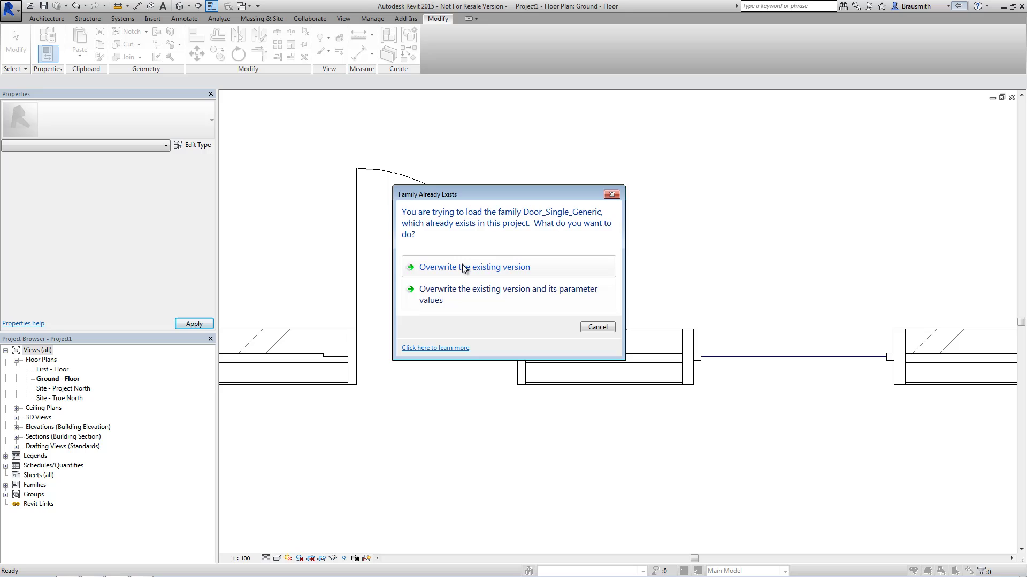
click(462, 264)
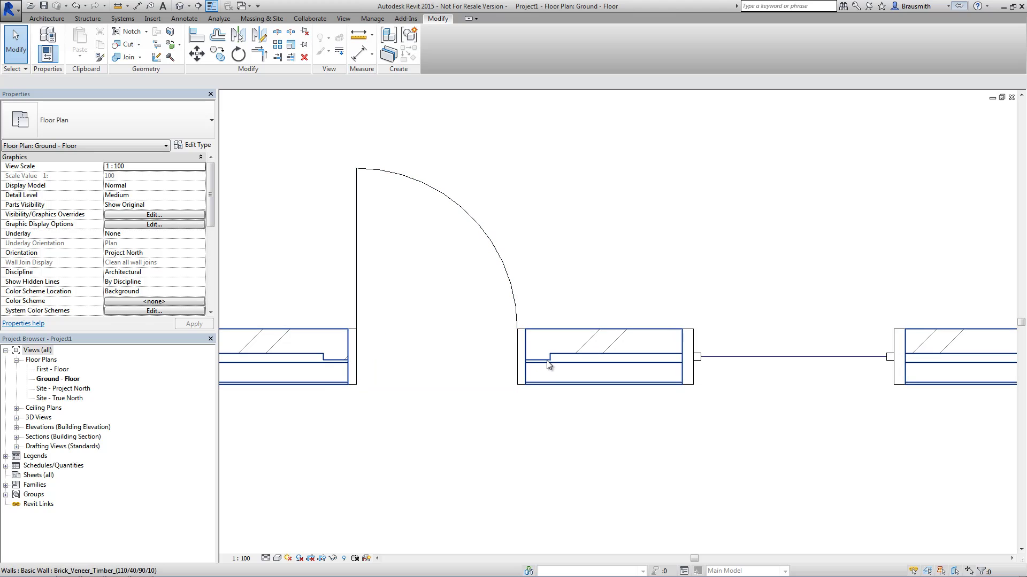
Step: Measure from the wrapped wall layer to the wall face on the door-swing side, beside the door frame
scroll(548, 365, up, 2)
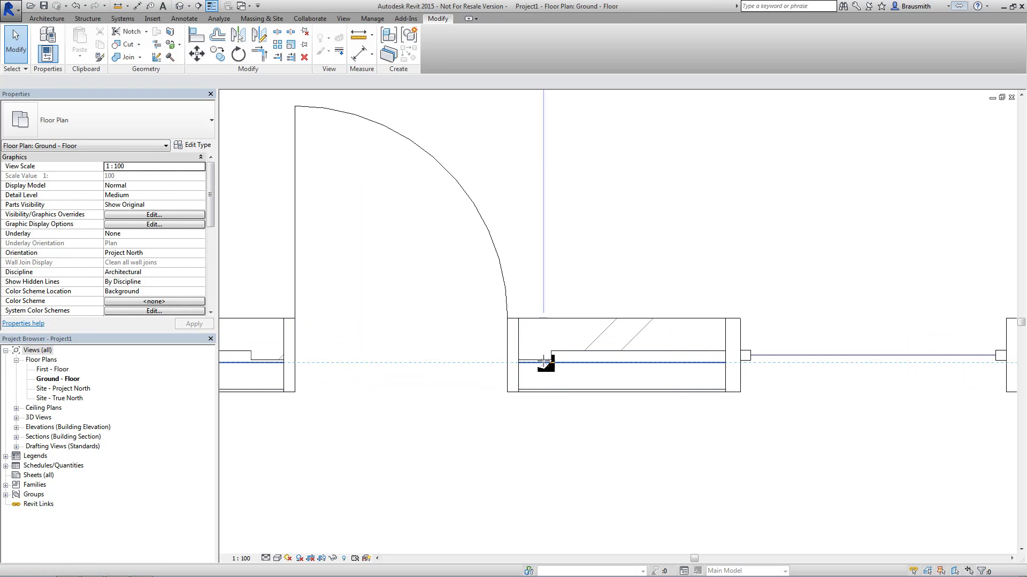
key(m)
key(e)
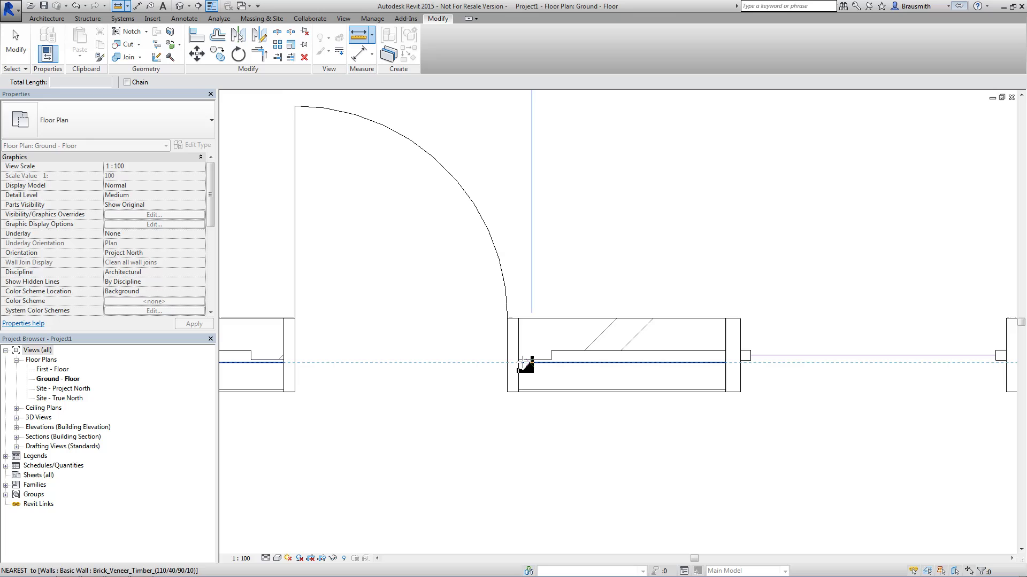
click(518, 361)
click(519, 320)
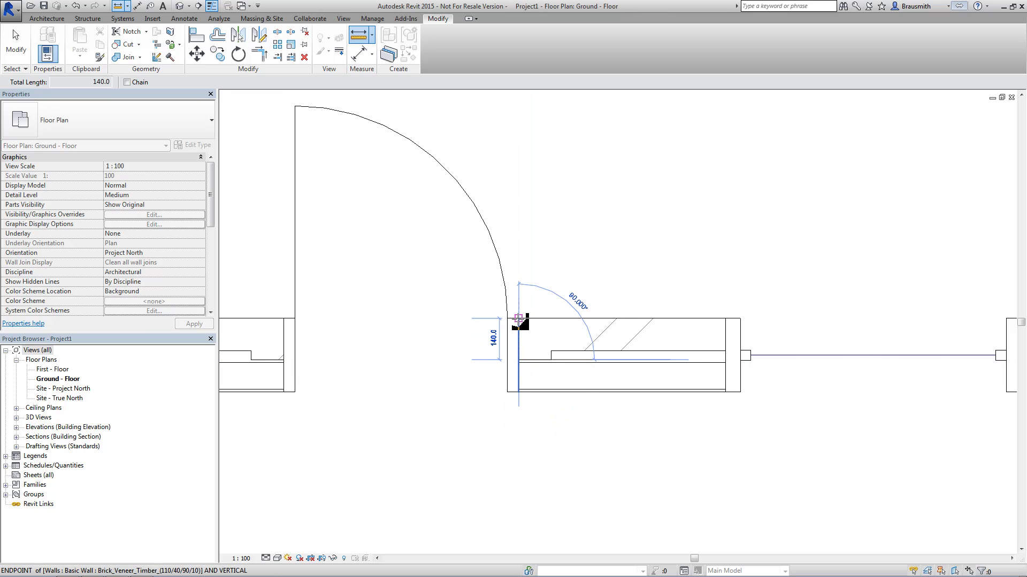
key(Tab)
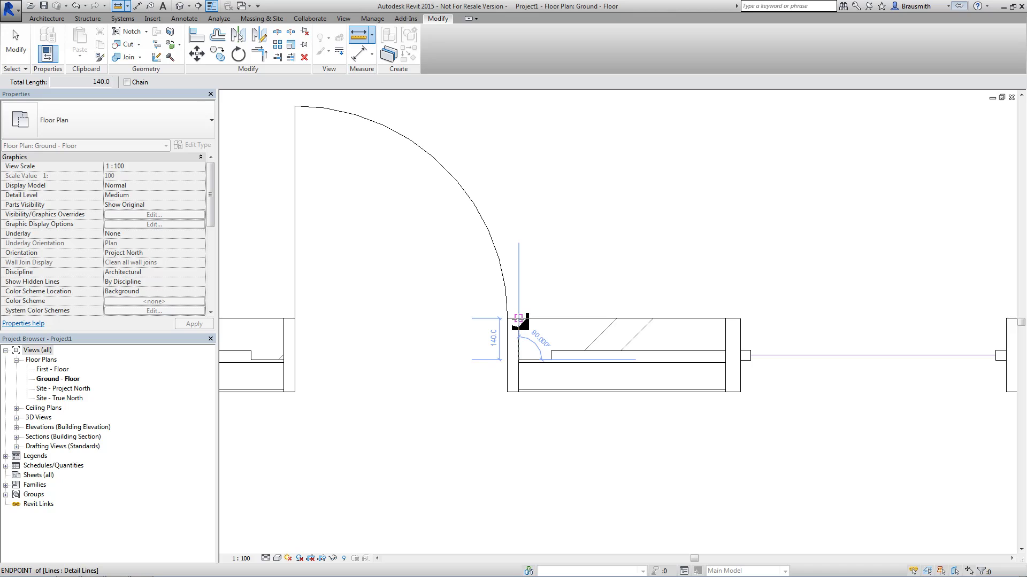
key(Escape)
key(Escape)
Step: In the door family, label the 140 mm dimension with a new instance parameter named Host Offset
double_click(517, 319)
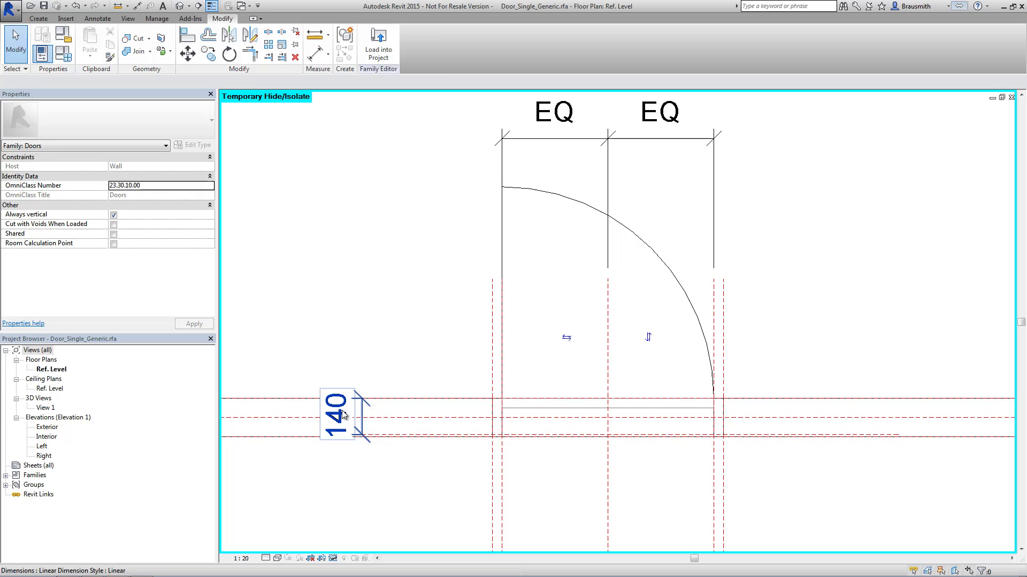
click(343, 414)
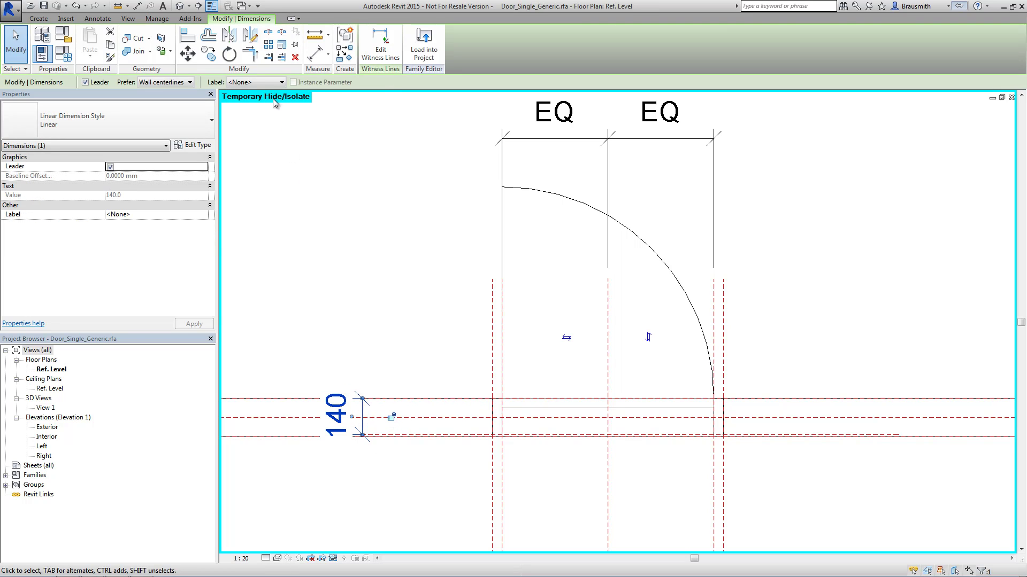
click(257, 83)
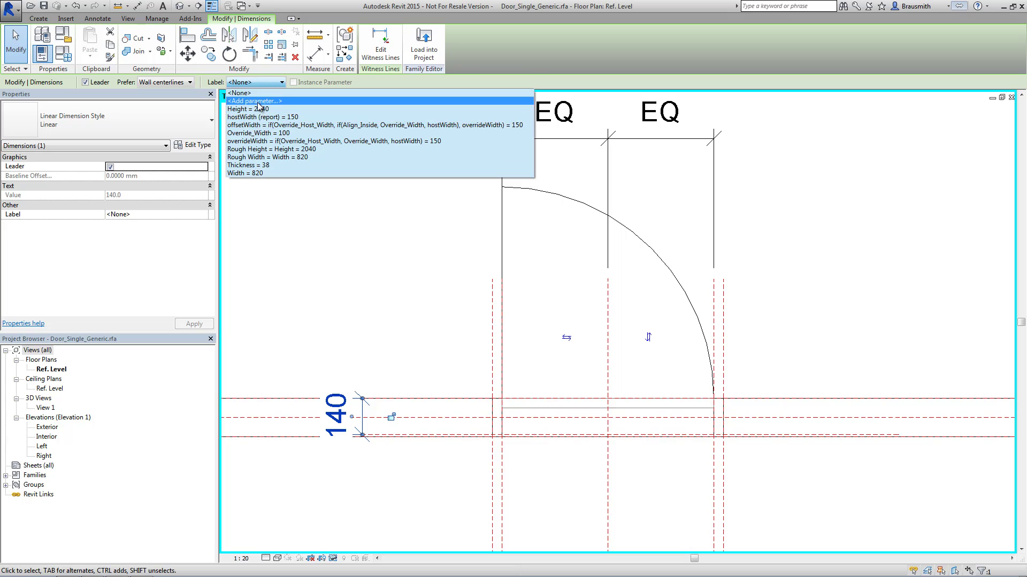
click(256, 101)
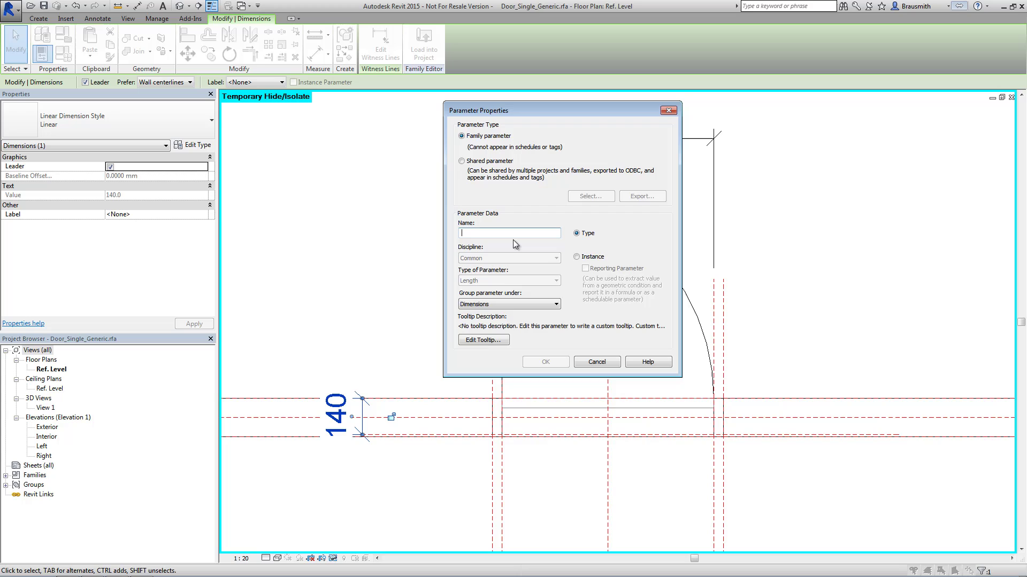
text(Host Offset)
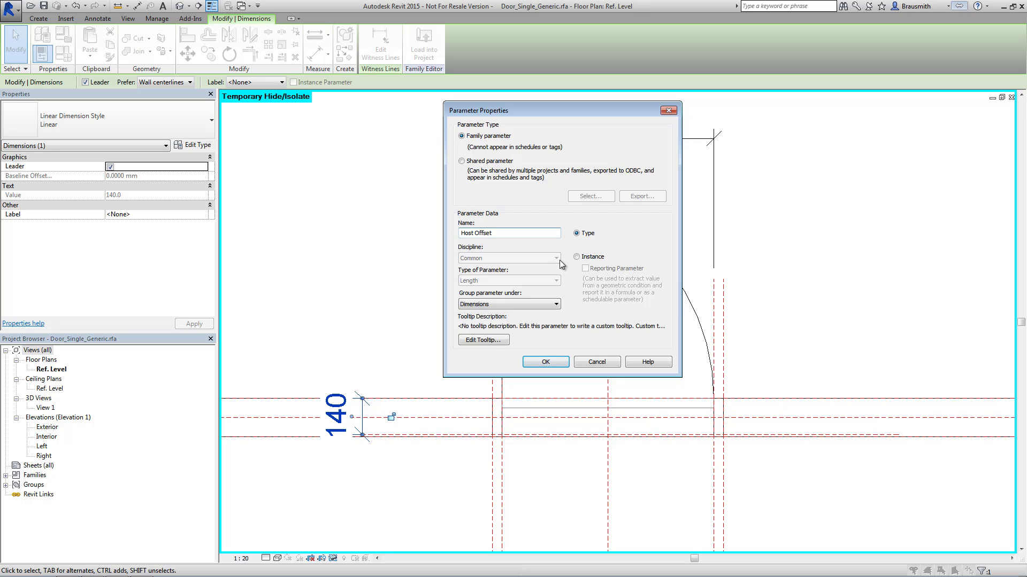
click(577, 257)
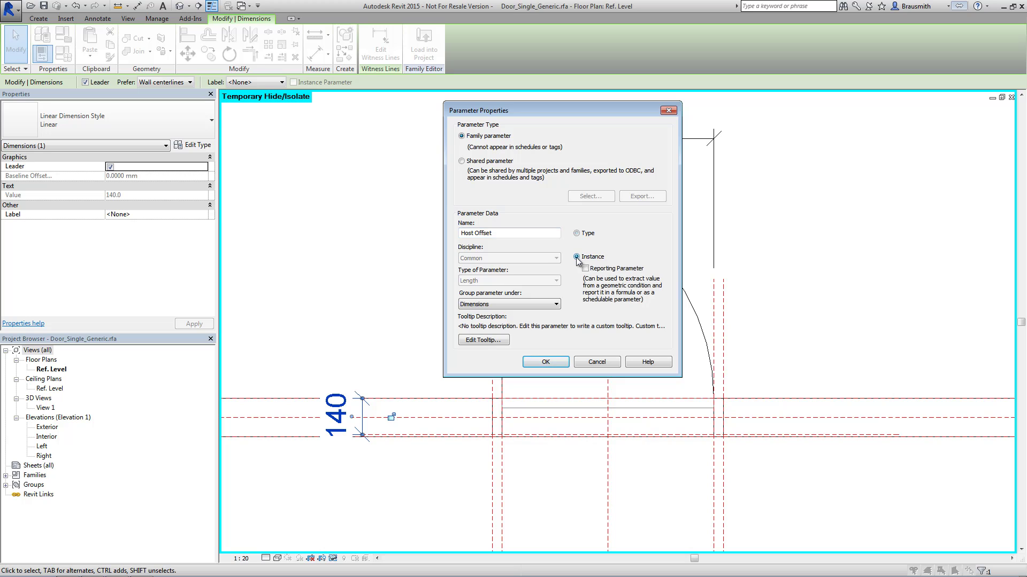
click(540, 361)
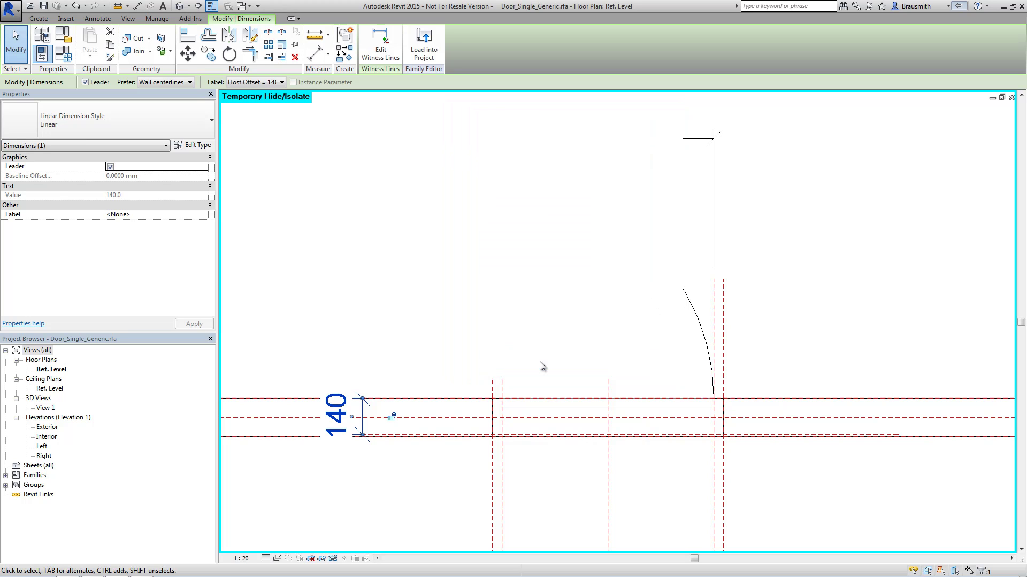
click(364, 226)
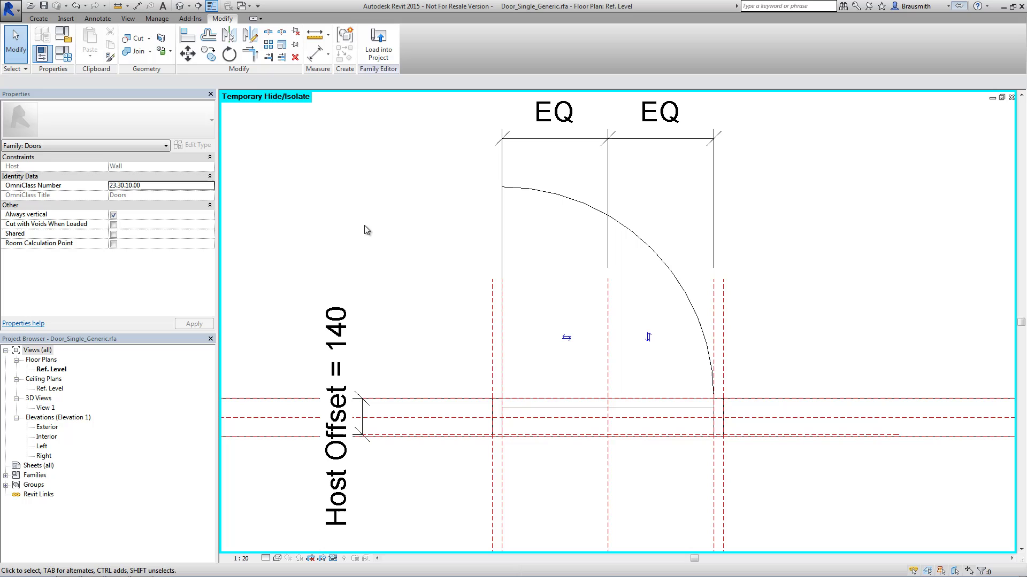
Step: Reload the door family with its Host Offset parameter into the project, overwriting the existing version
click(375, 60)
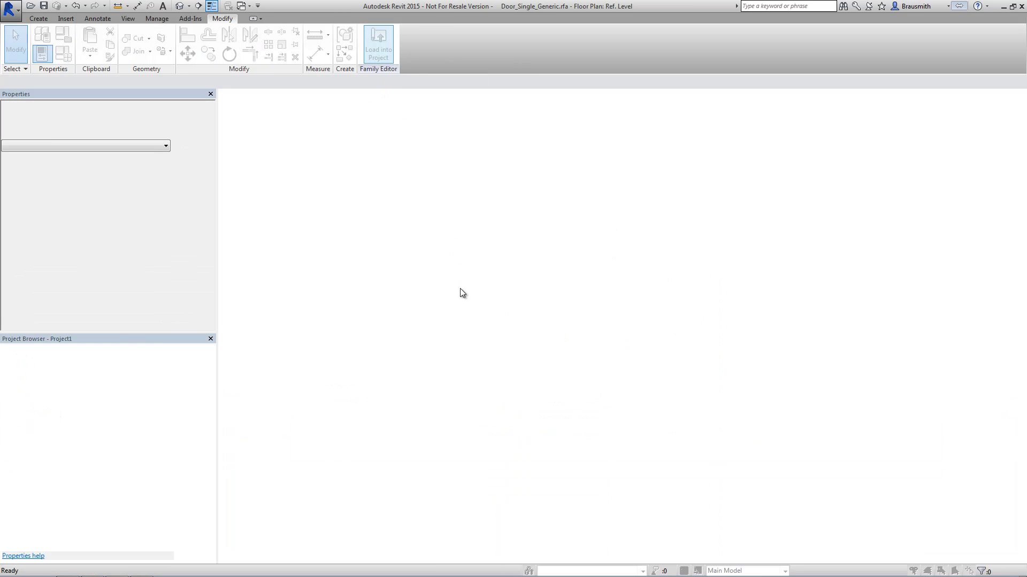
click(455, 269)
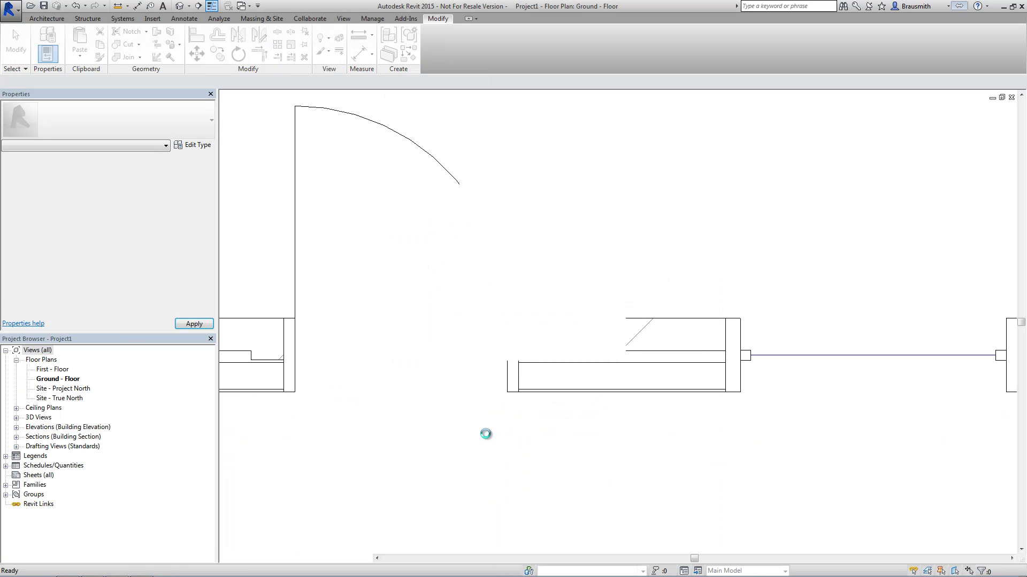
middle_drag(497, 442, 558, 462)
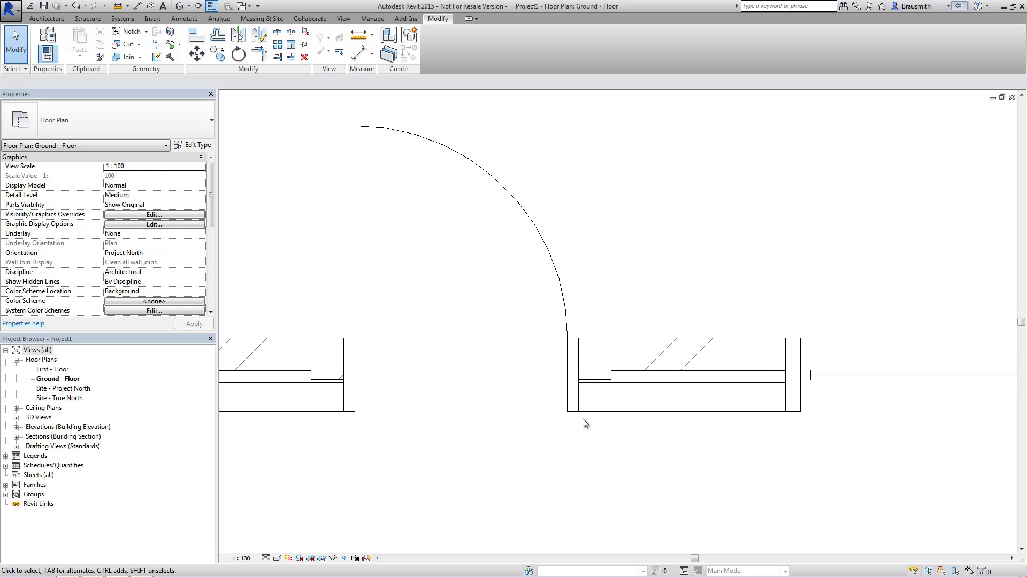
Step: Set the placed door's Host Offset to 165 mm
click(568, 389)
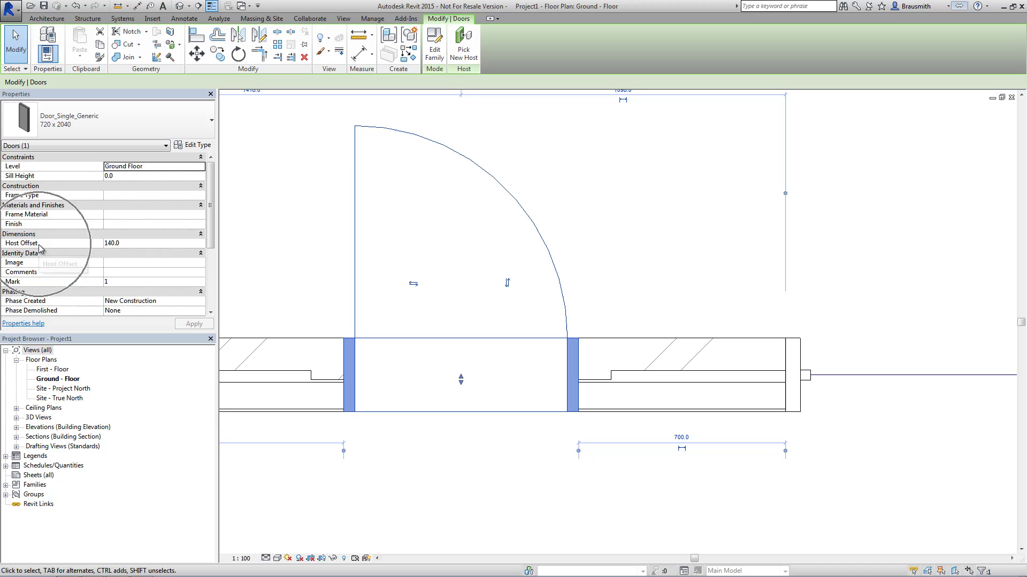
click(146, 243)
text(165)
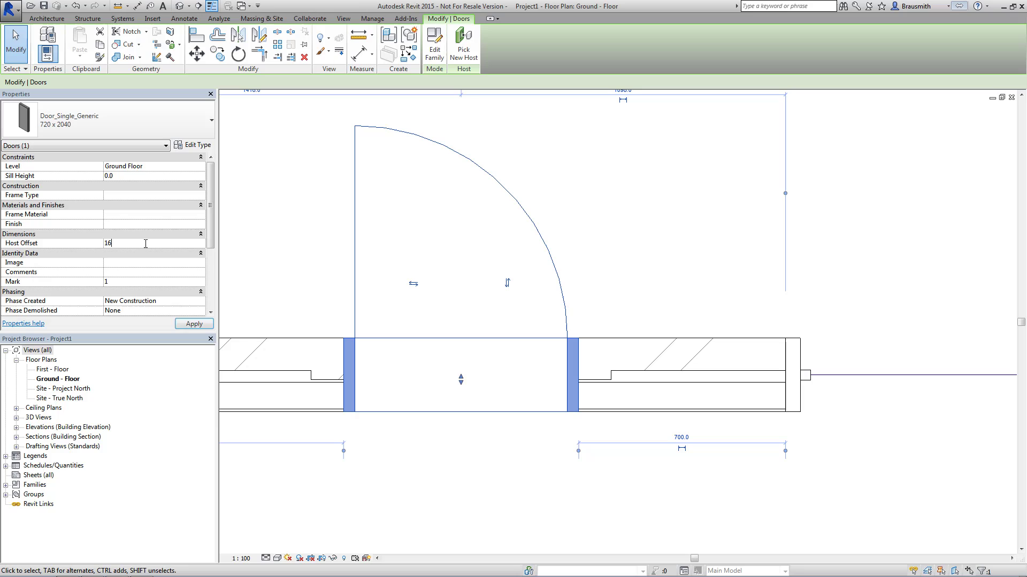
click(193, 325)
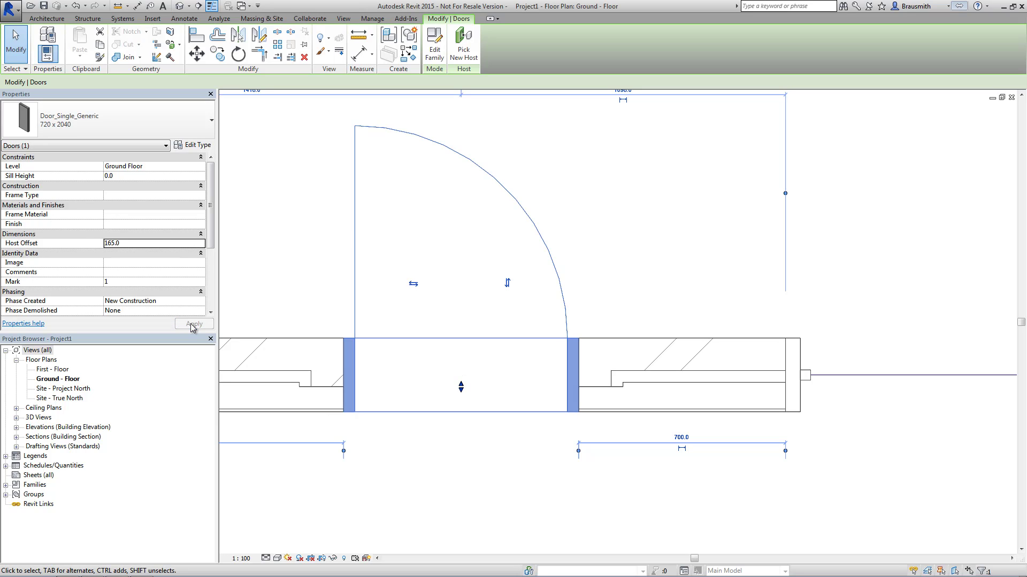
Step: Set the placed door's Host Offset to 180 mm
click(134, 243)
text(108)
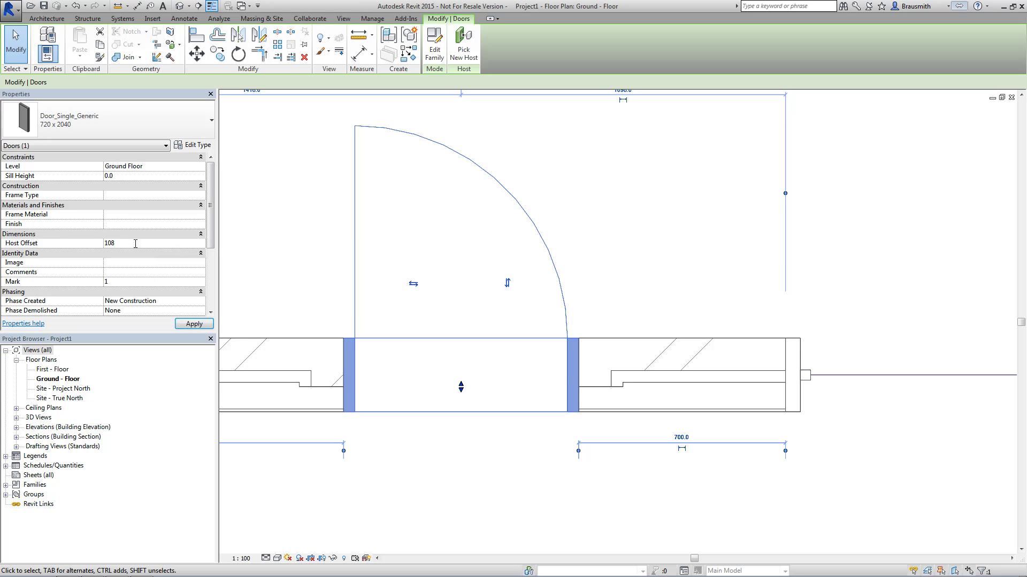
click(194, 324)
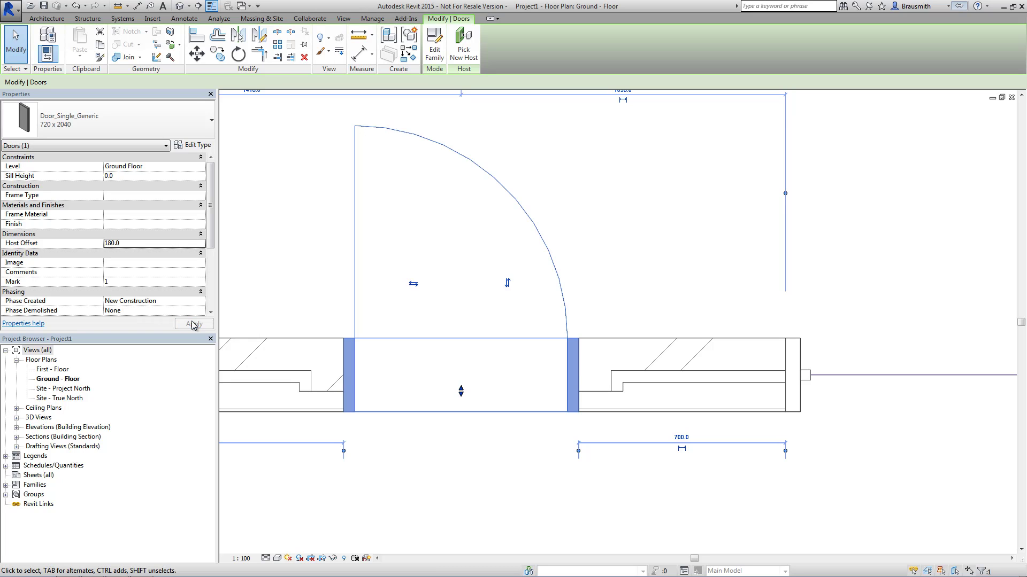
click(243, 267)
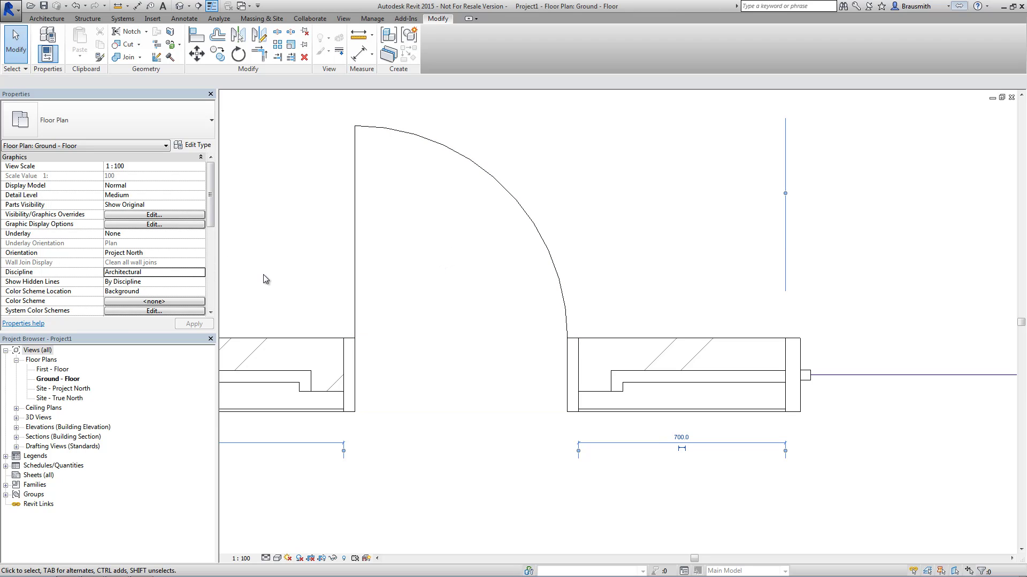
Step: Set Wall Closure to Both in the type properties of the placed 720 x 2040 door
click(354, 389)
click(194, 145)
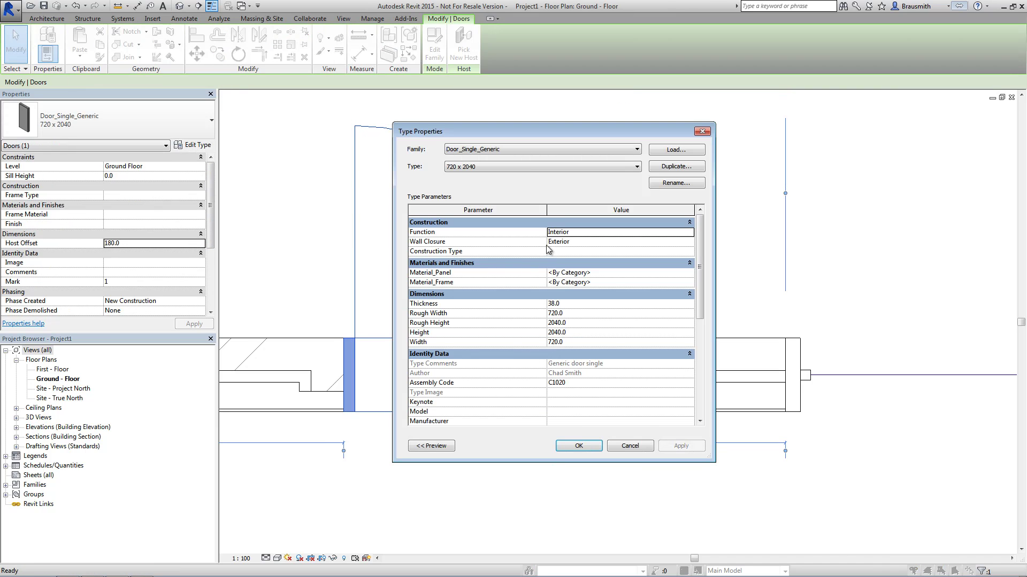
click(608, 243)
click(689, 242)
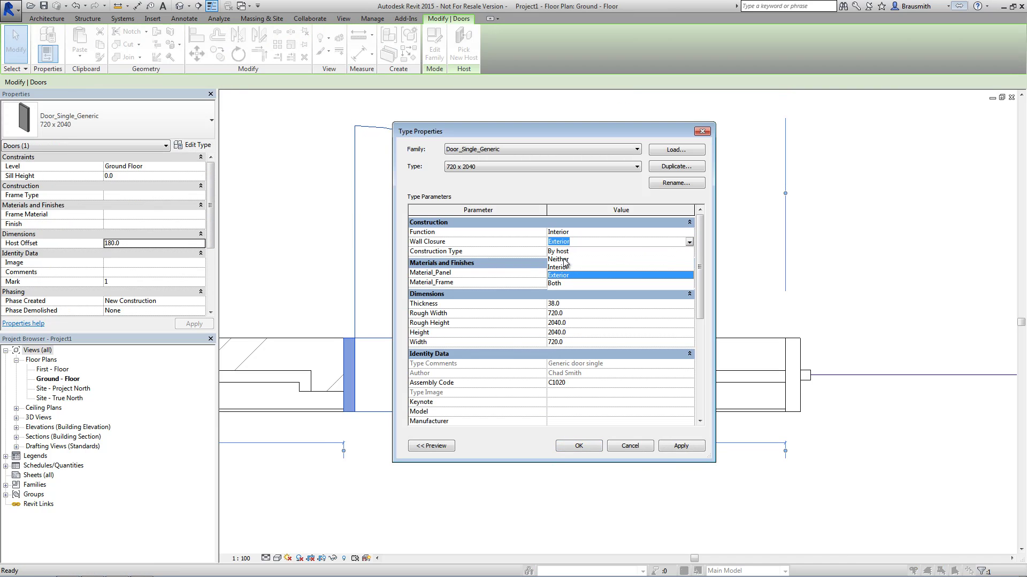
click(559, 283)
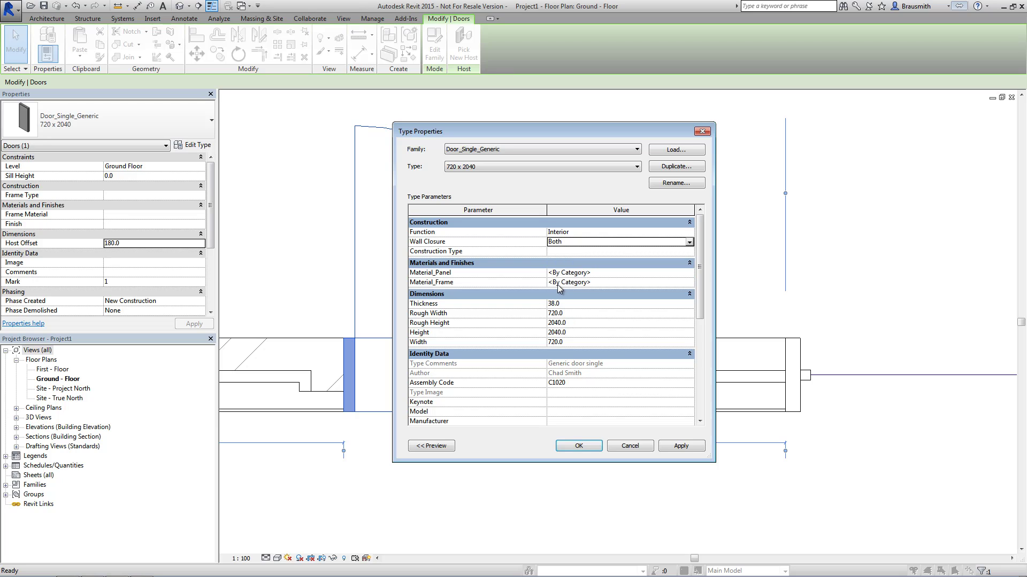
click(579, 446)
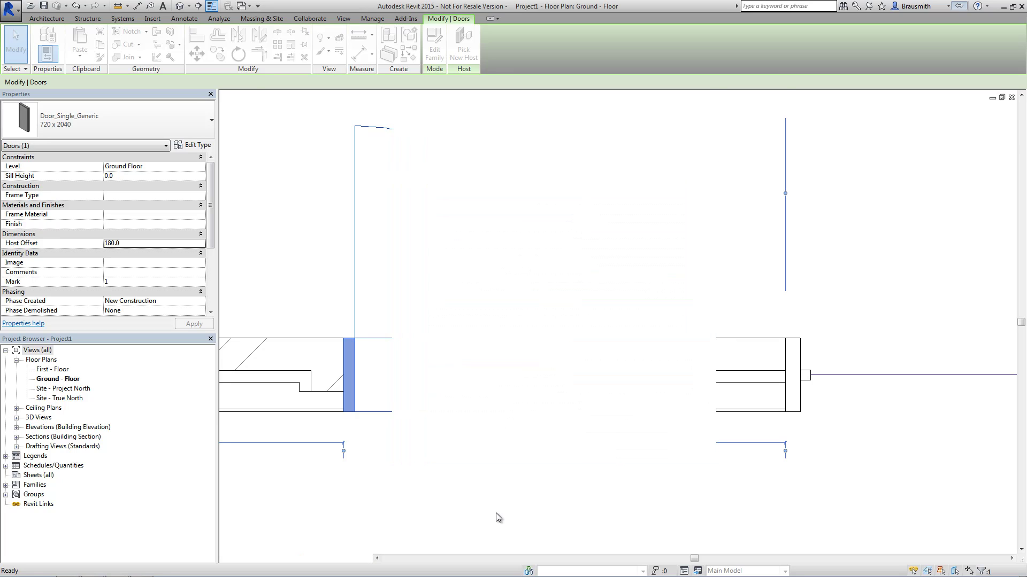
click(465, 511)
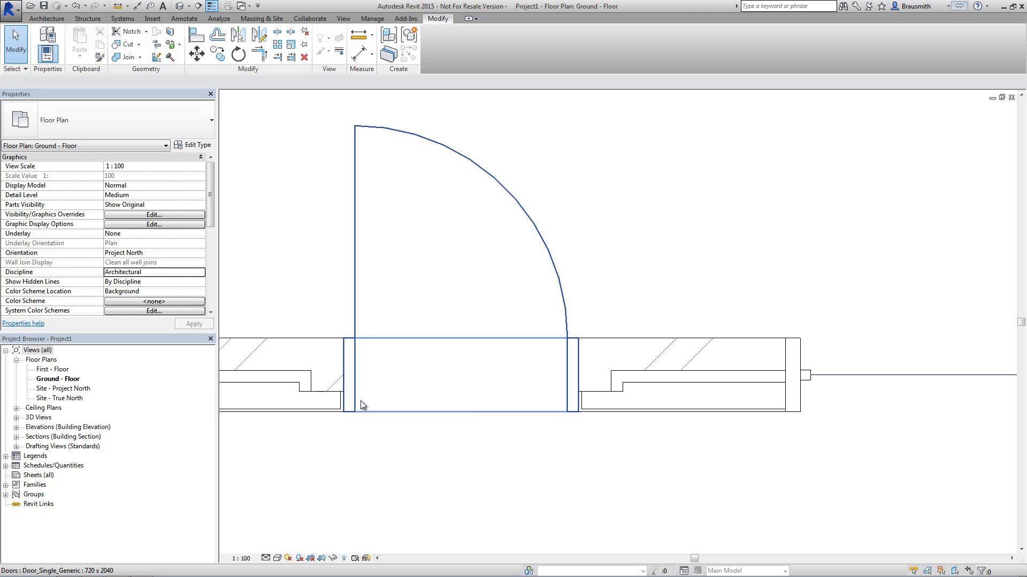
Step: Return to the door family and set the Host Offset dimension to 135 mm
click(371, 409)
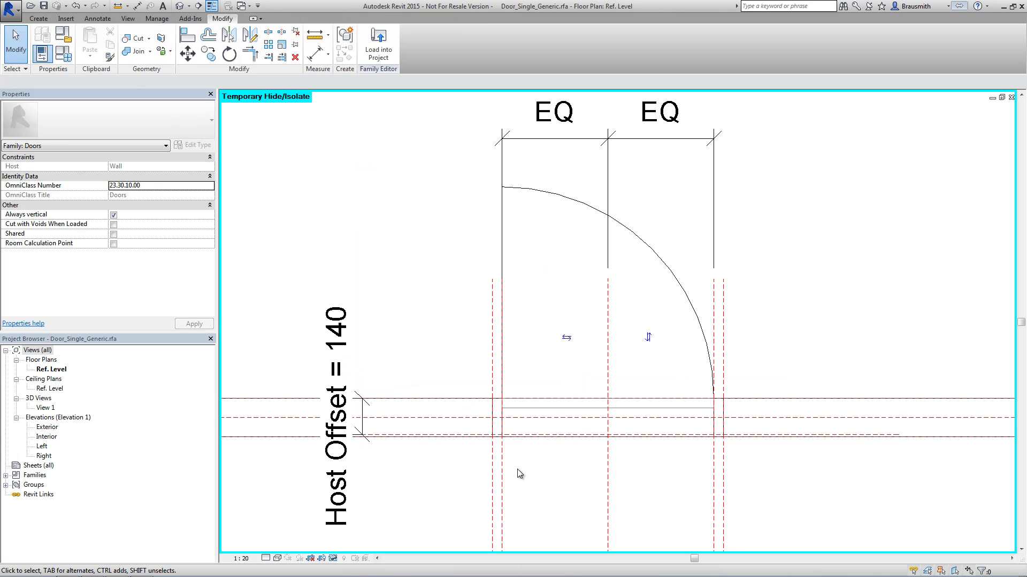
click(345, 376)
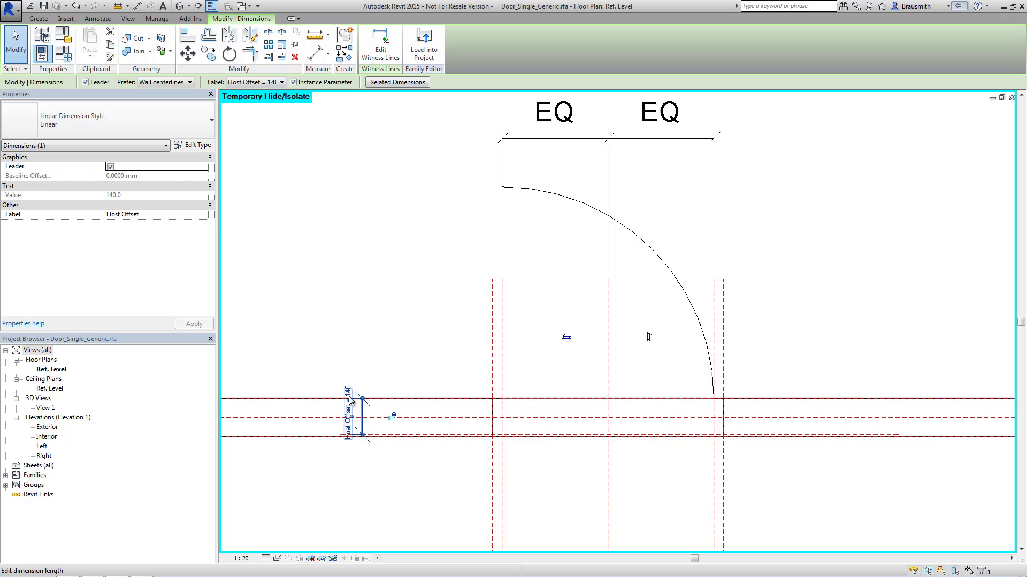
click(348, 417)
text(1)
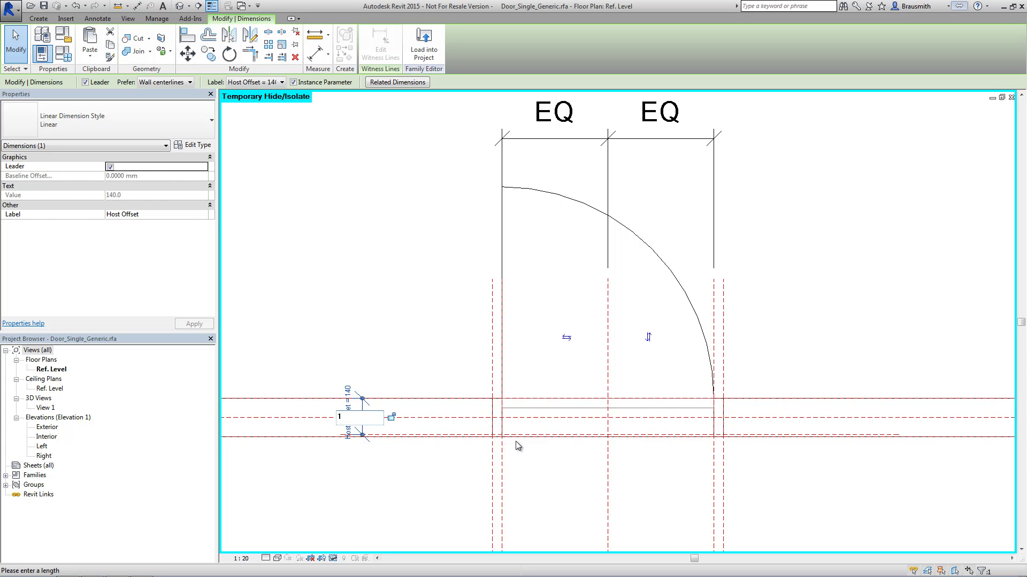
text(35)
key(Return)
key(Escape)
Step: Copy the Host Offset reference plane vertically to just outside the wall face opposite the door swing
scroll(504, 438, up, 2)
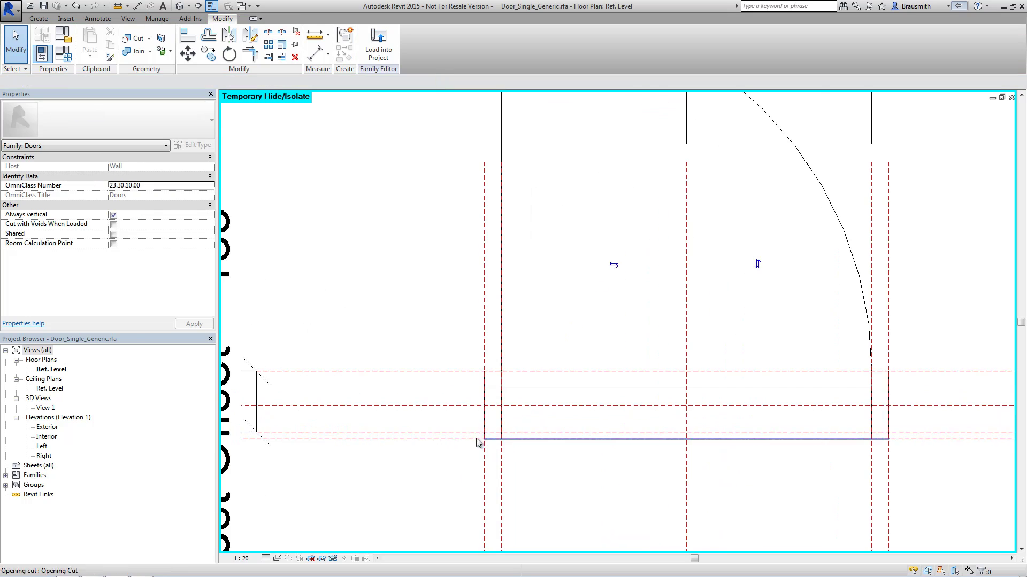
scroll(476, 438, up, 1)
click(449, 434)
key(c)
key(o)
click(449, 431)
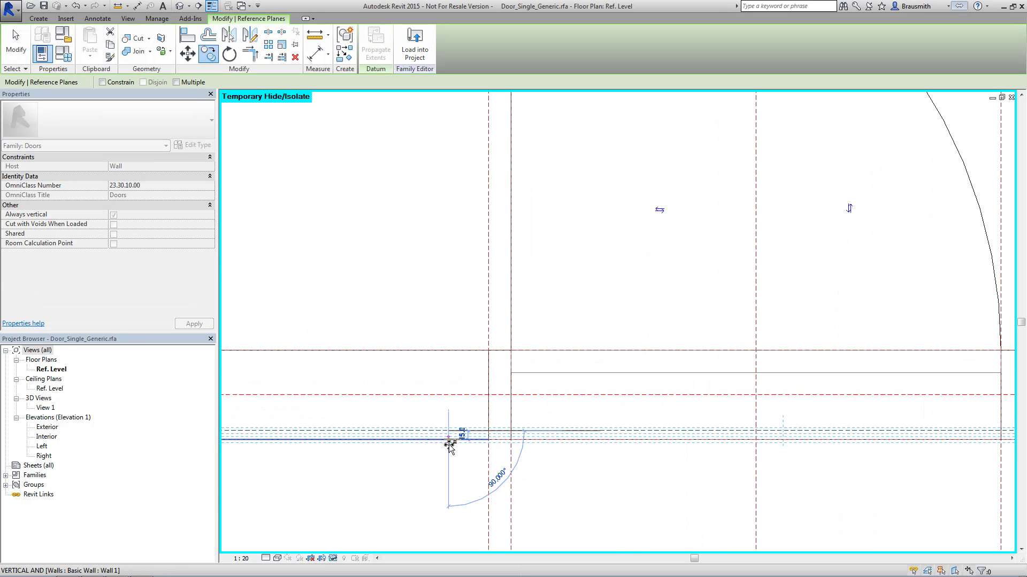
click(448, 458)
key(Escape)
Step: Add an aligned dimension between the Host Offset reference plane and its copy just outside the wall face
scroll(454, 459, up, 3)
middle_drag(458, 459, 485, 460)
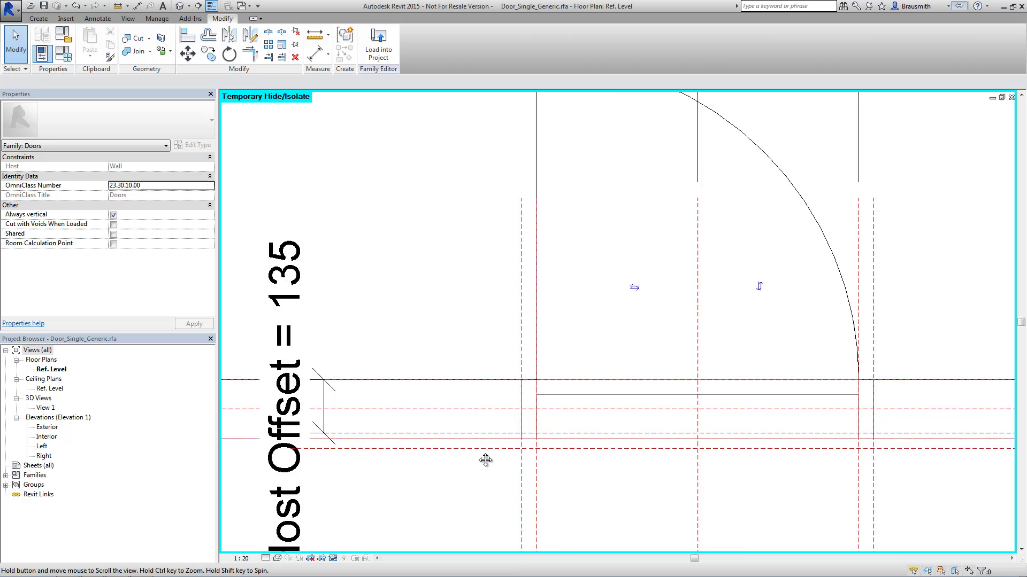
scroll(485, 460, up, 1)
key(d)
key(i)
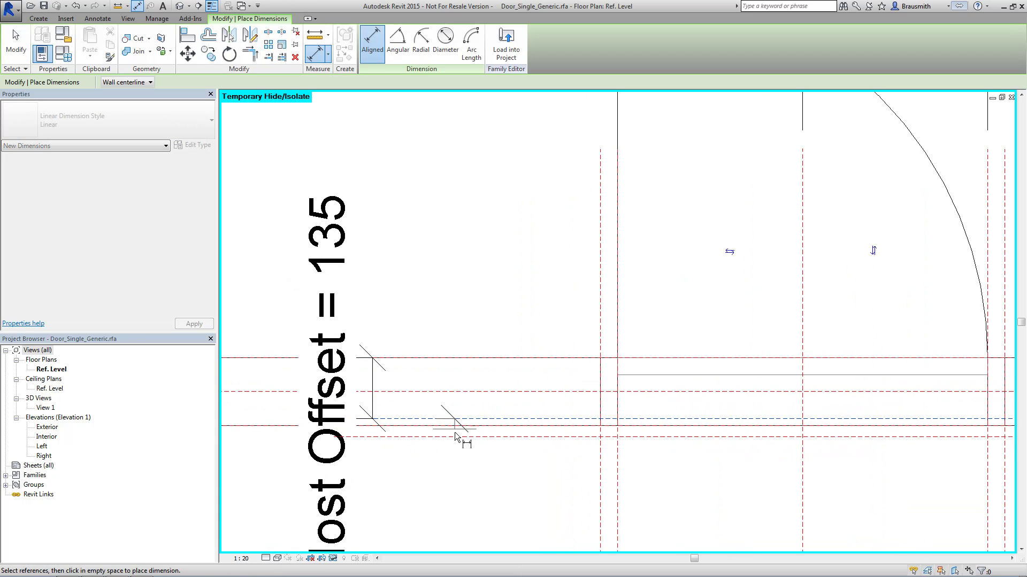
click(454, 435)
click(452, 459)
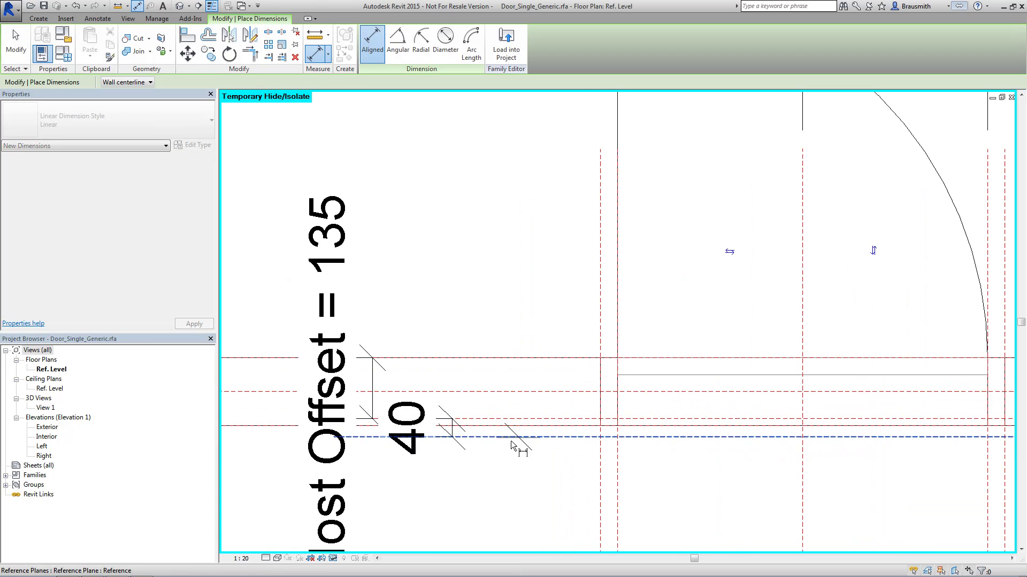
key(Escape)
Step: Set the copied reference plane's distance from the Host Offset plane to 20 mm, and check its Wall Closure property
click(527, 439)
click(428, 430)
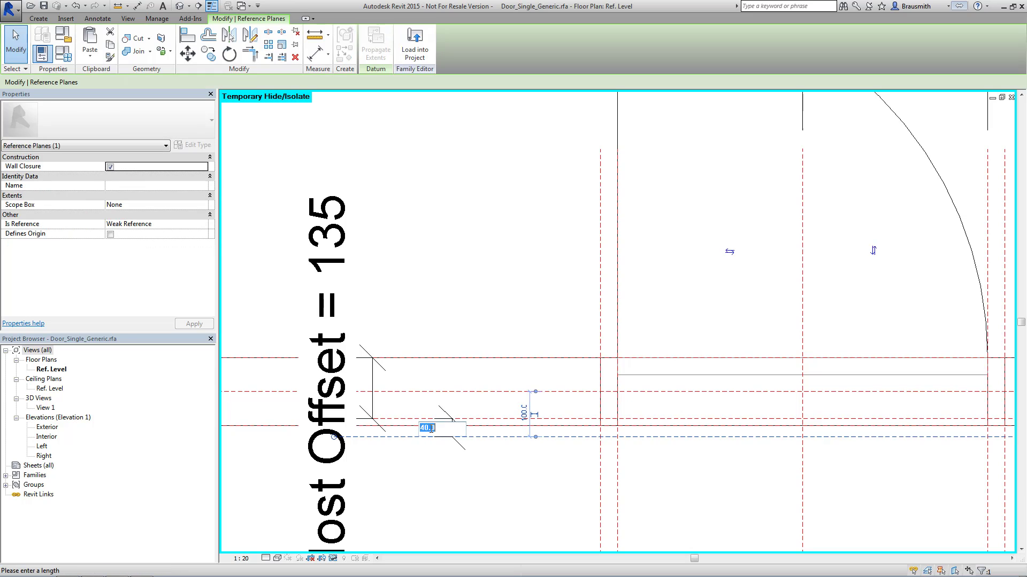
text(20)
key(Return)
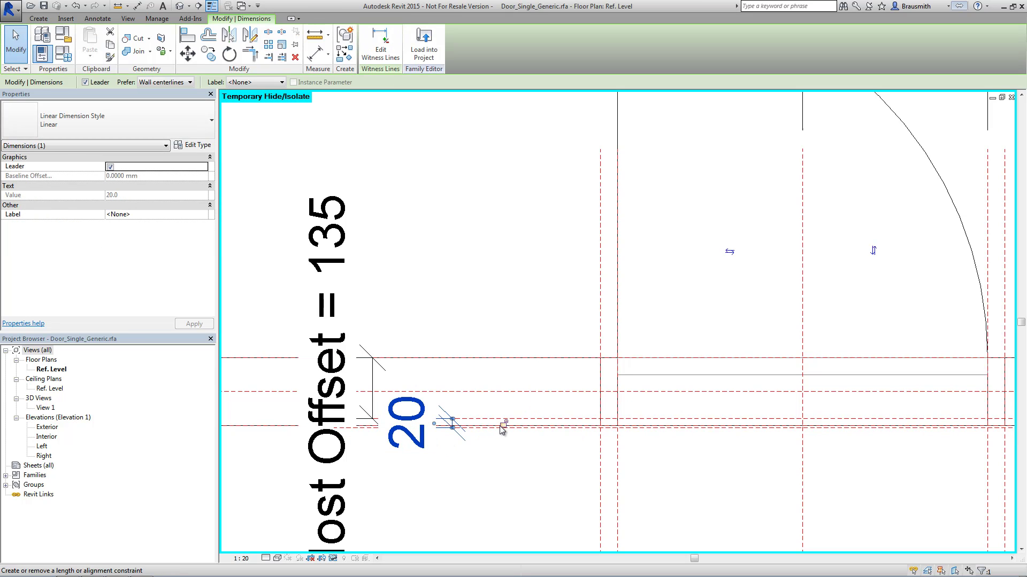
middle_drag(506, 458, 468, 446)
key(Escape)
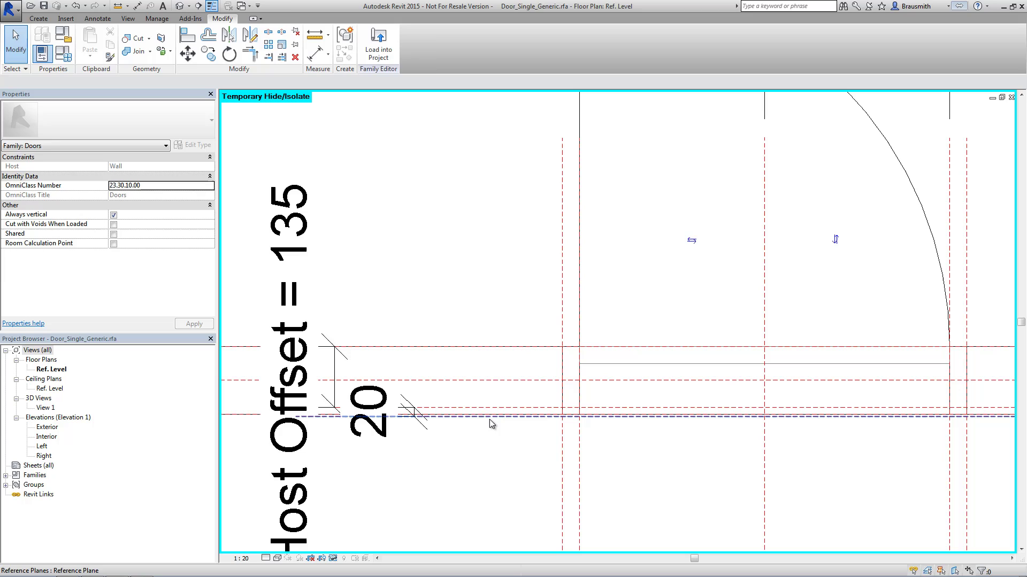
click(489, 420)
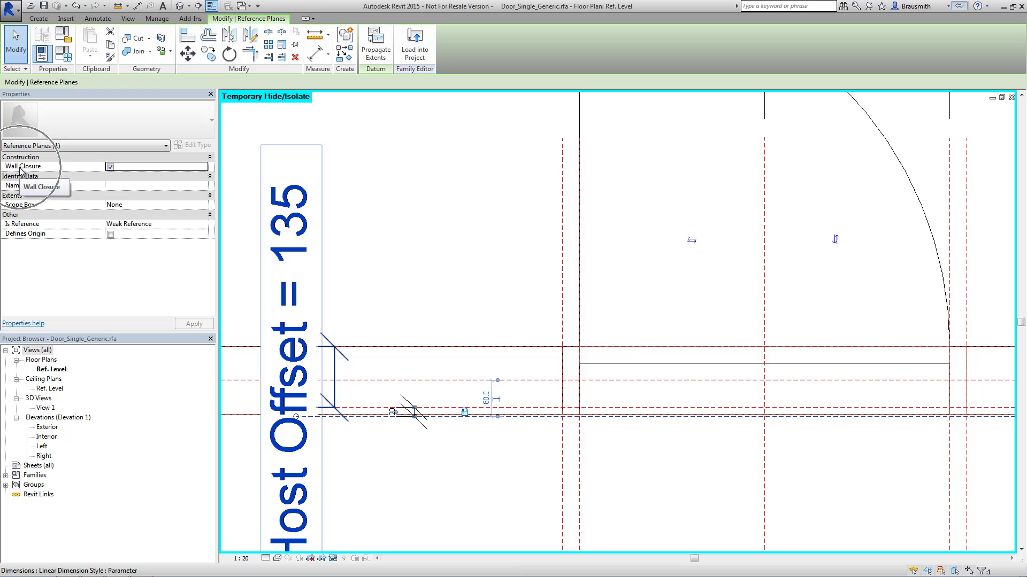
click(454, 270)
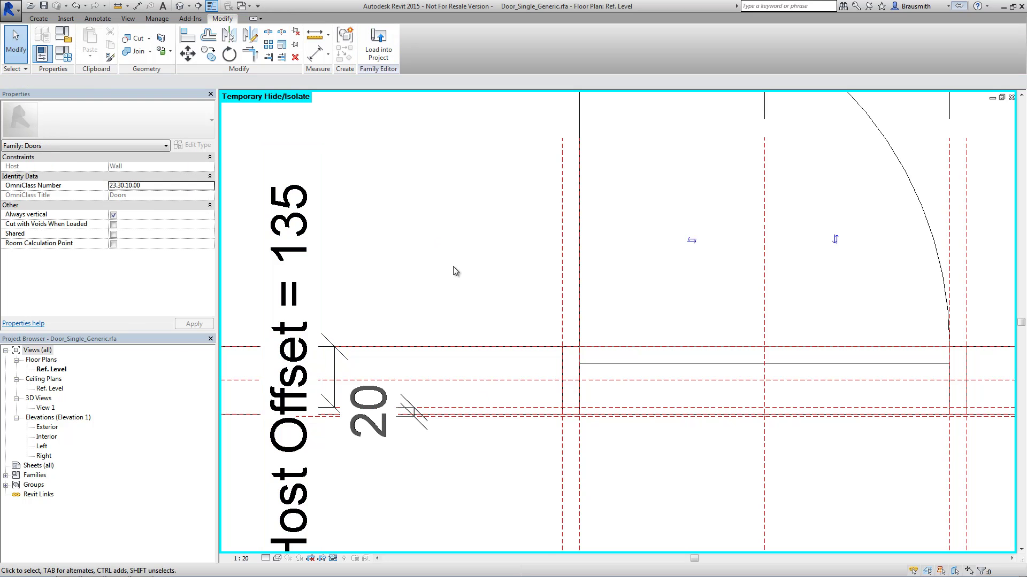
Step: Load the updated door family into Project1, replacing the existing version, and inspect the wall layer wrapping at the opening
scroll(448, 285, down, 1)
scroll(448, 285, down, 2)
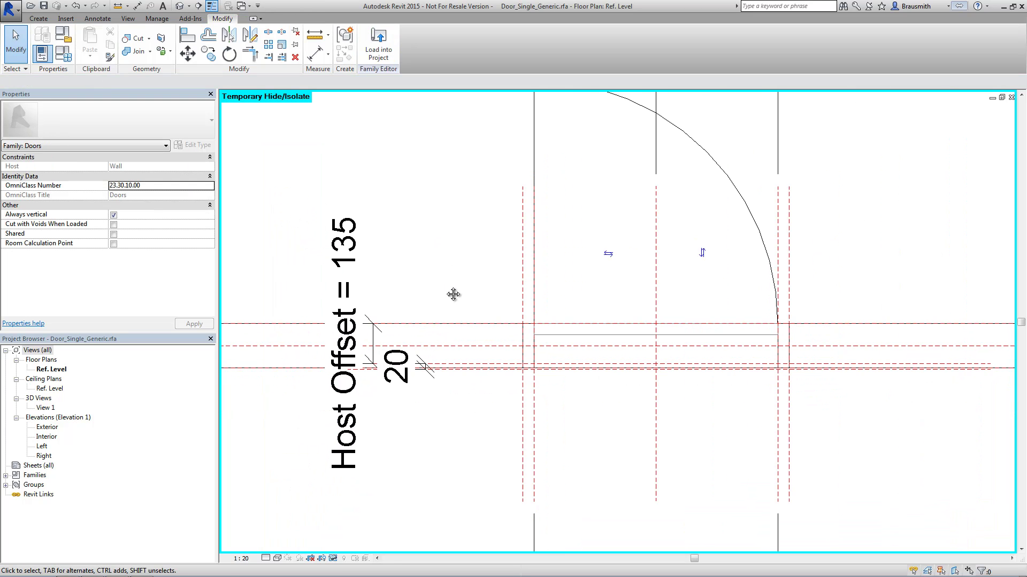
click(378, 46)
click(459, 268)
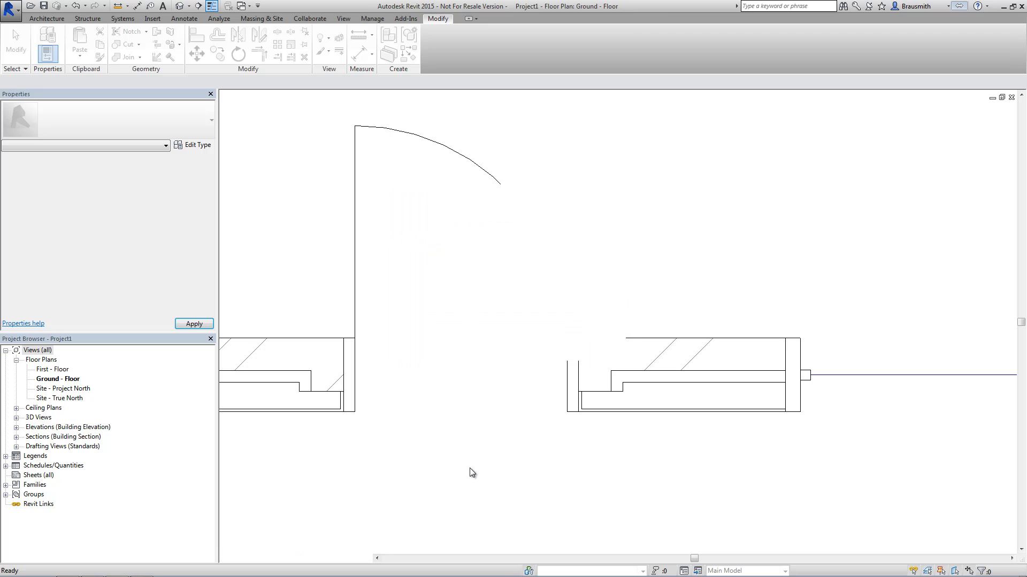
scroll(316, 416, up, 1)
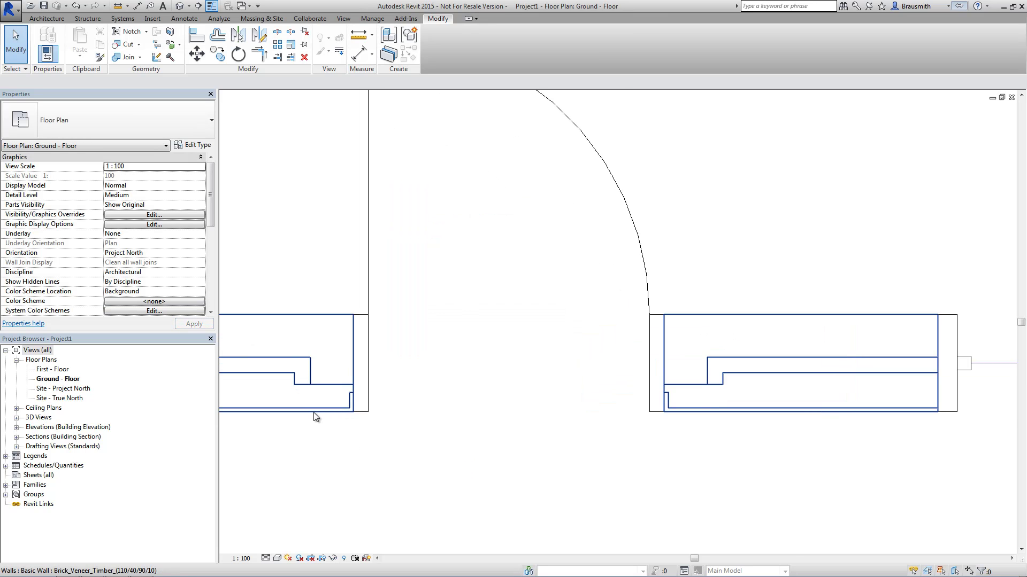
scroll(316, 416, up, 1)
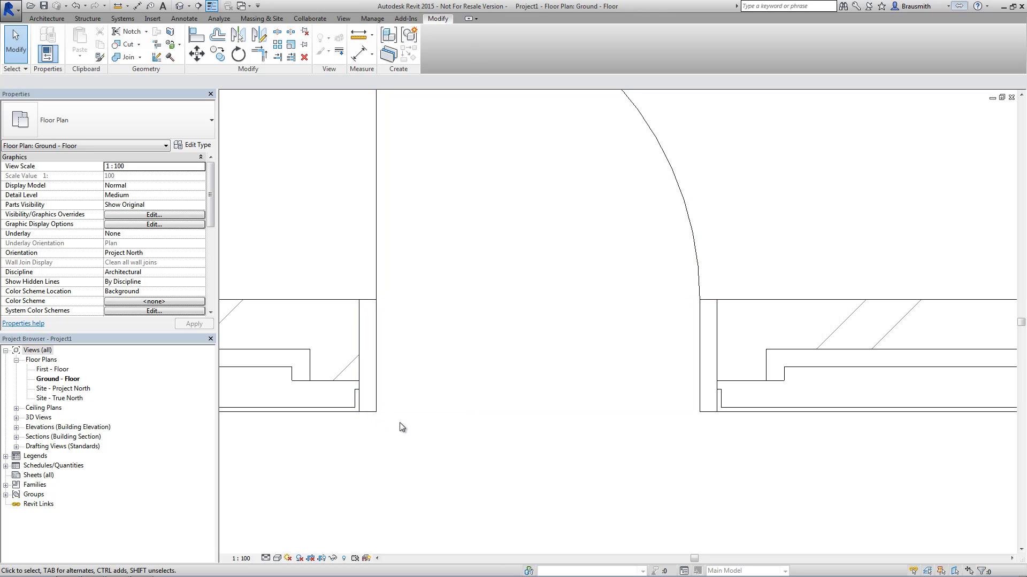
Step: Set the placed 720 x 2040 door's Host Offset to 150 mm
scroll(399, 422, down, 3)
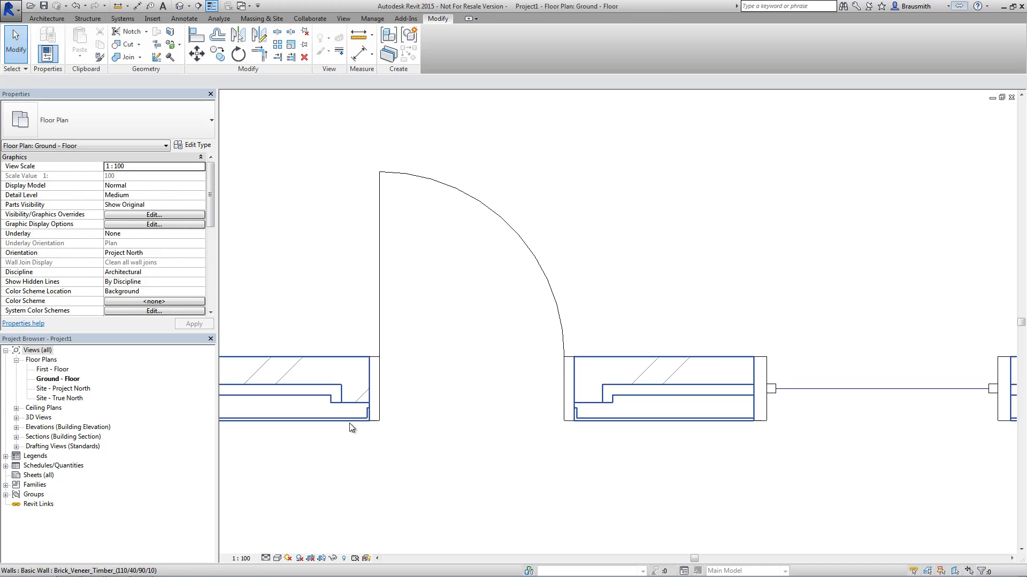
click(378, 401)
click(140, 242)
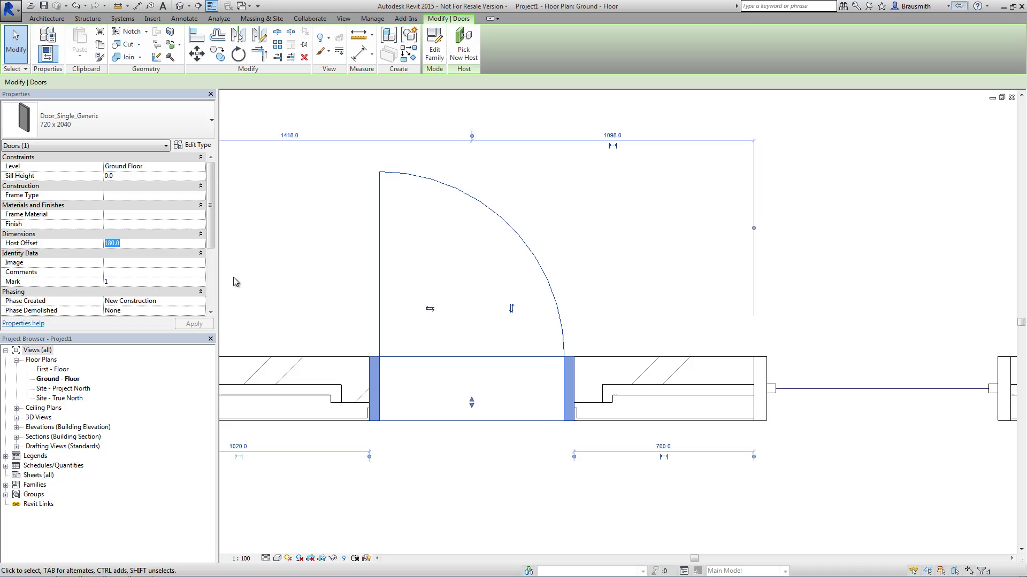
double_click(155, 243)
text(150)
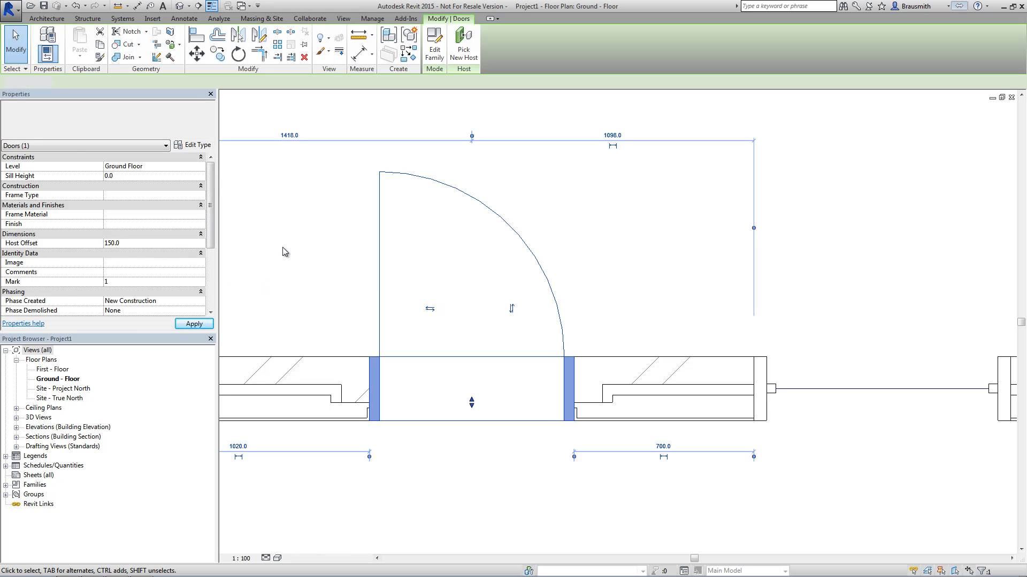
click(282, 249)
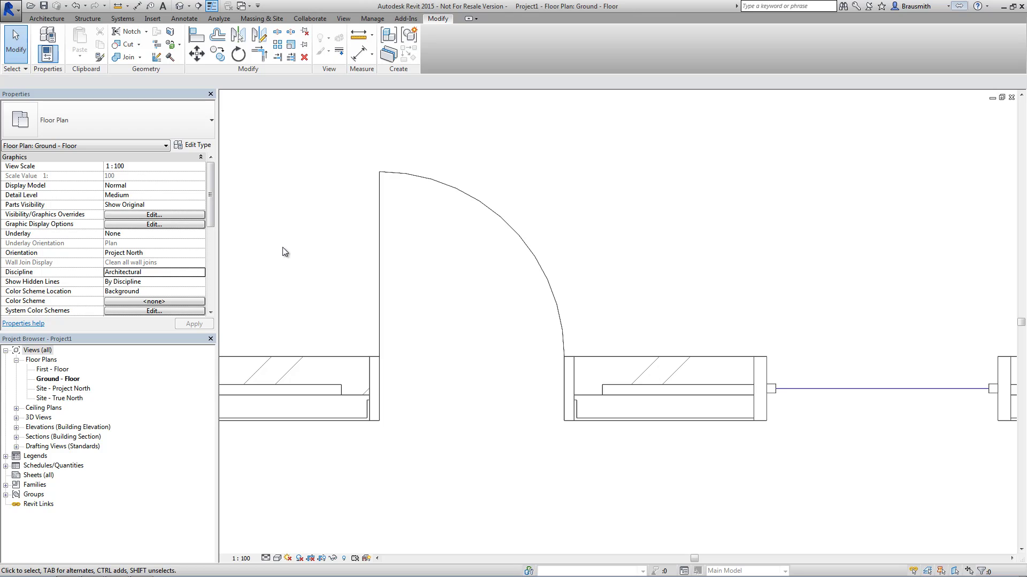